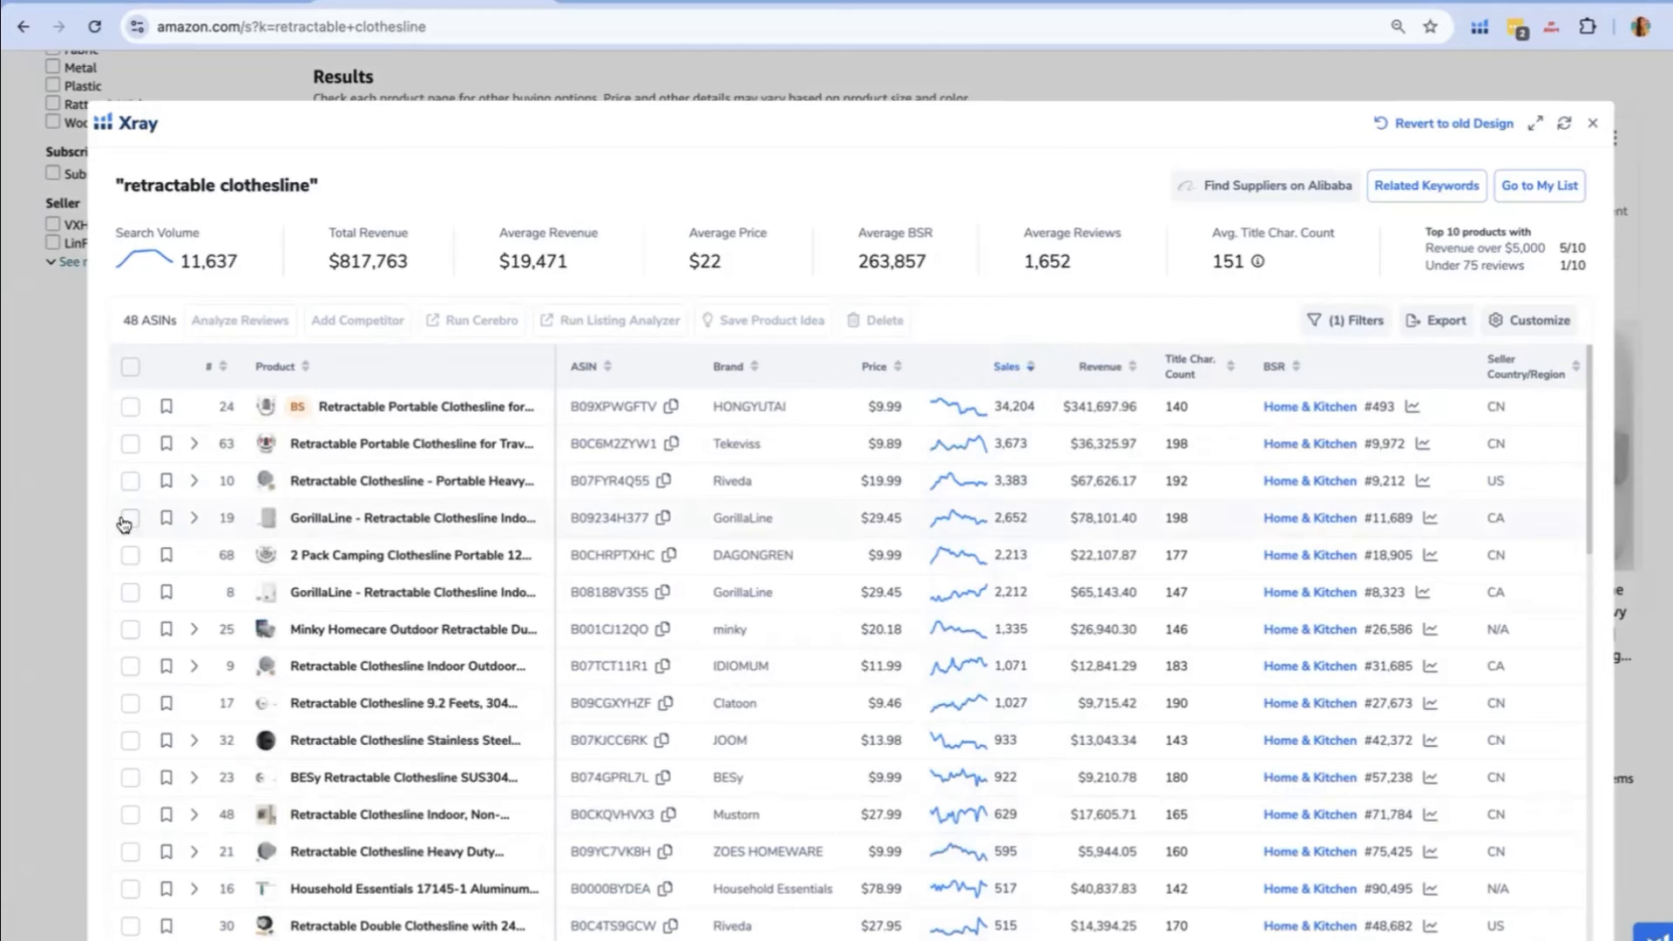
Select the two GorillaLine listings and the Mustom, dancrul and Danpoo retractable clotheslines in the Xray results
click(129, 519)
click(130, 593)
click(135, 818)
scroll(244, 827, down, 4)
click(130, 723)
click(130, 796)
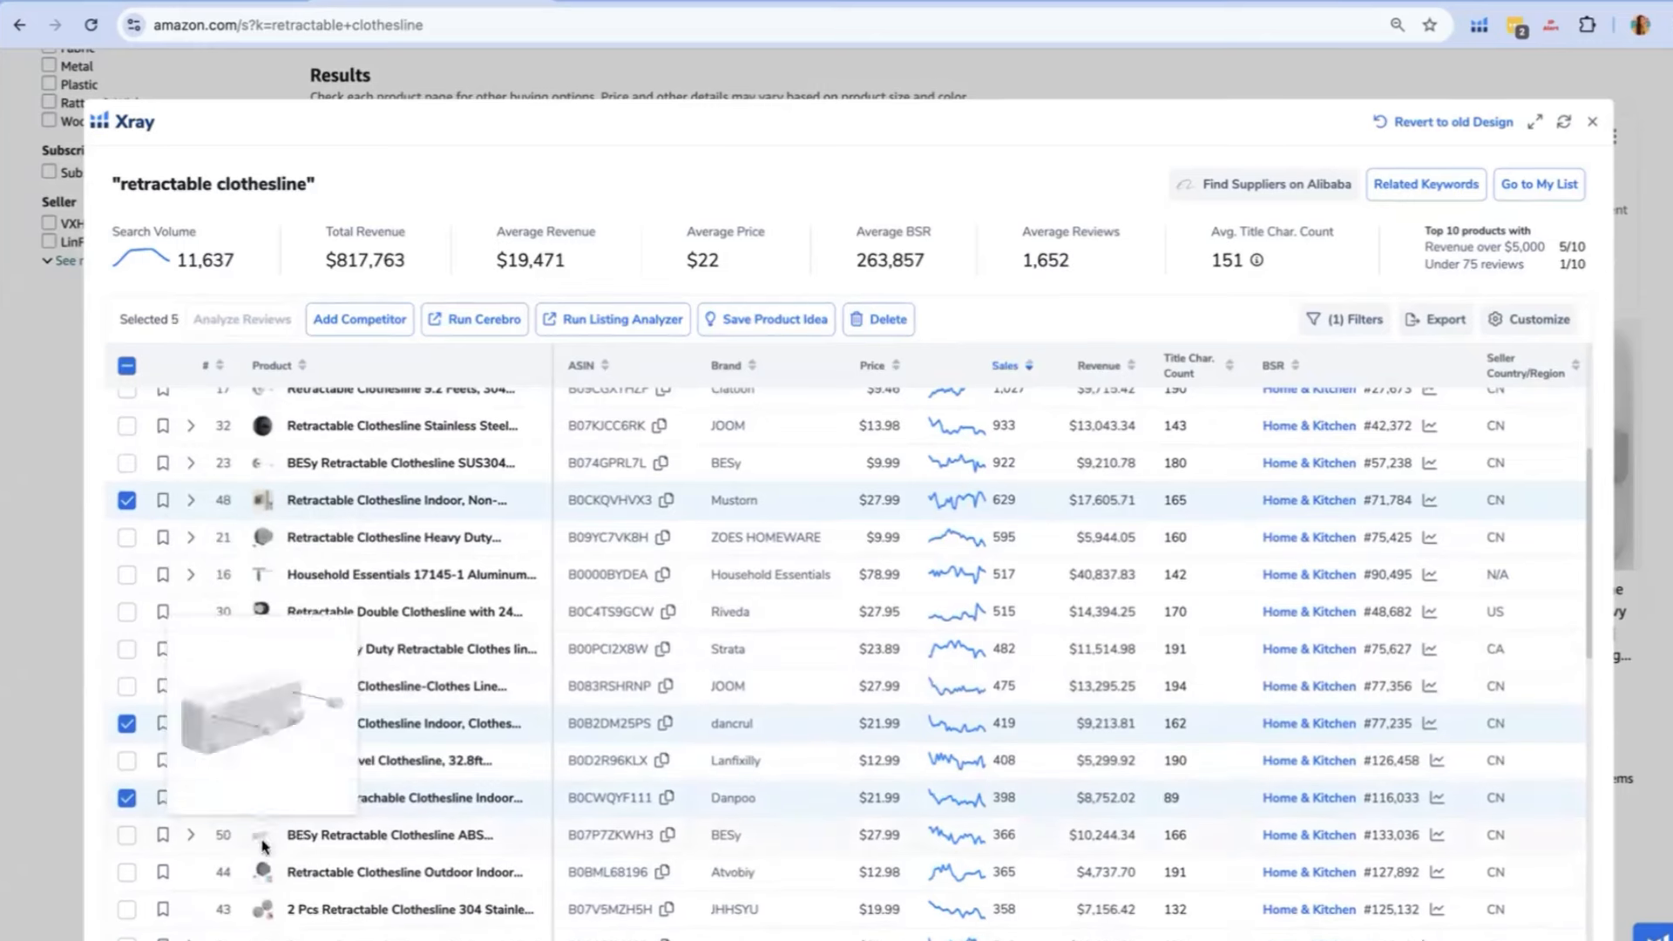
scroll(262, 846, down, 4)
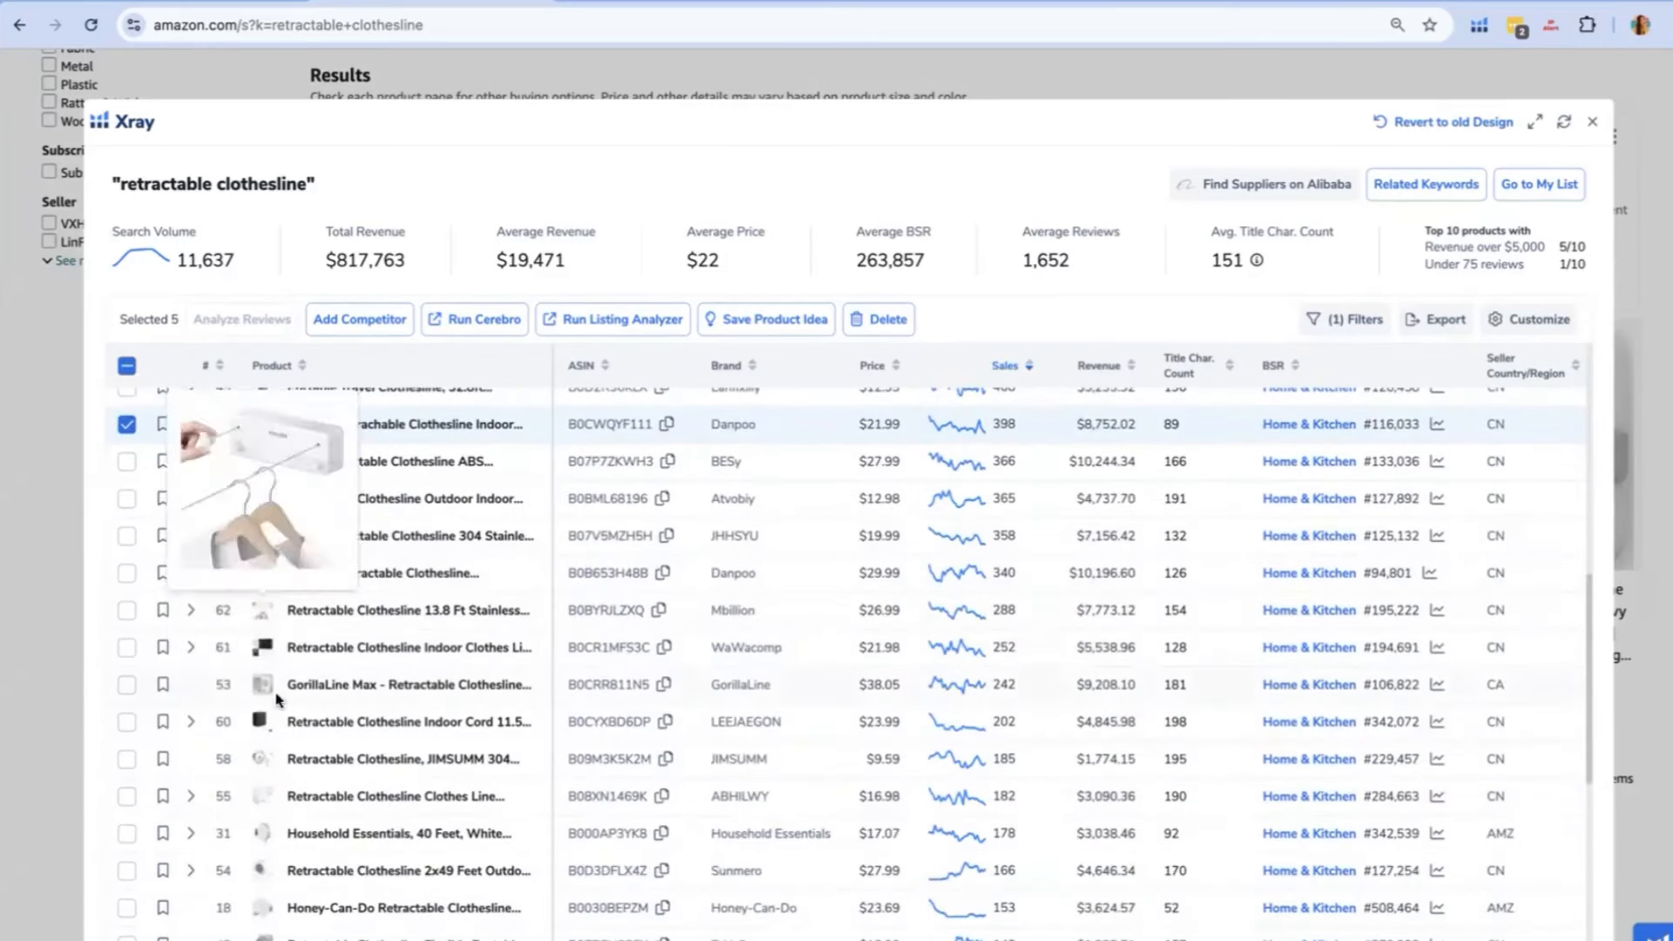
Sort the listings by review count and add the ABHILWY, GorillaLine Max, MIAO PAW, LOQOMI and Ruirgo clotheslines to the selection
scroll(128, 685, up, 10)
scroll(1078, 645, right, 6)
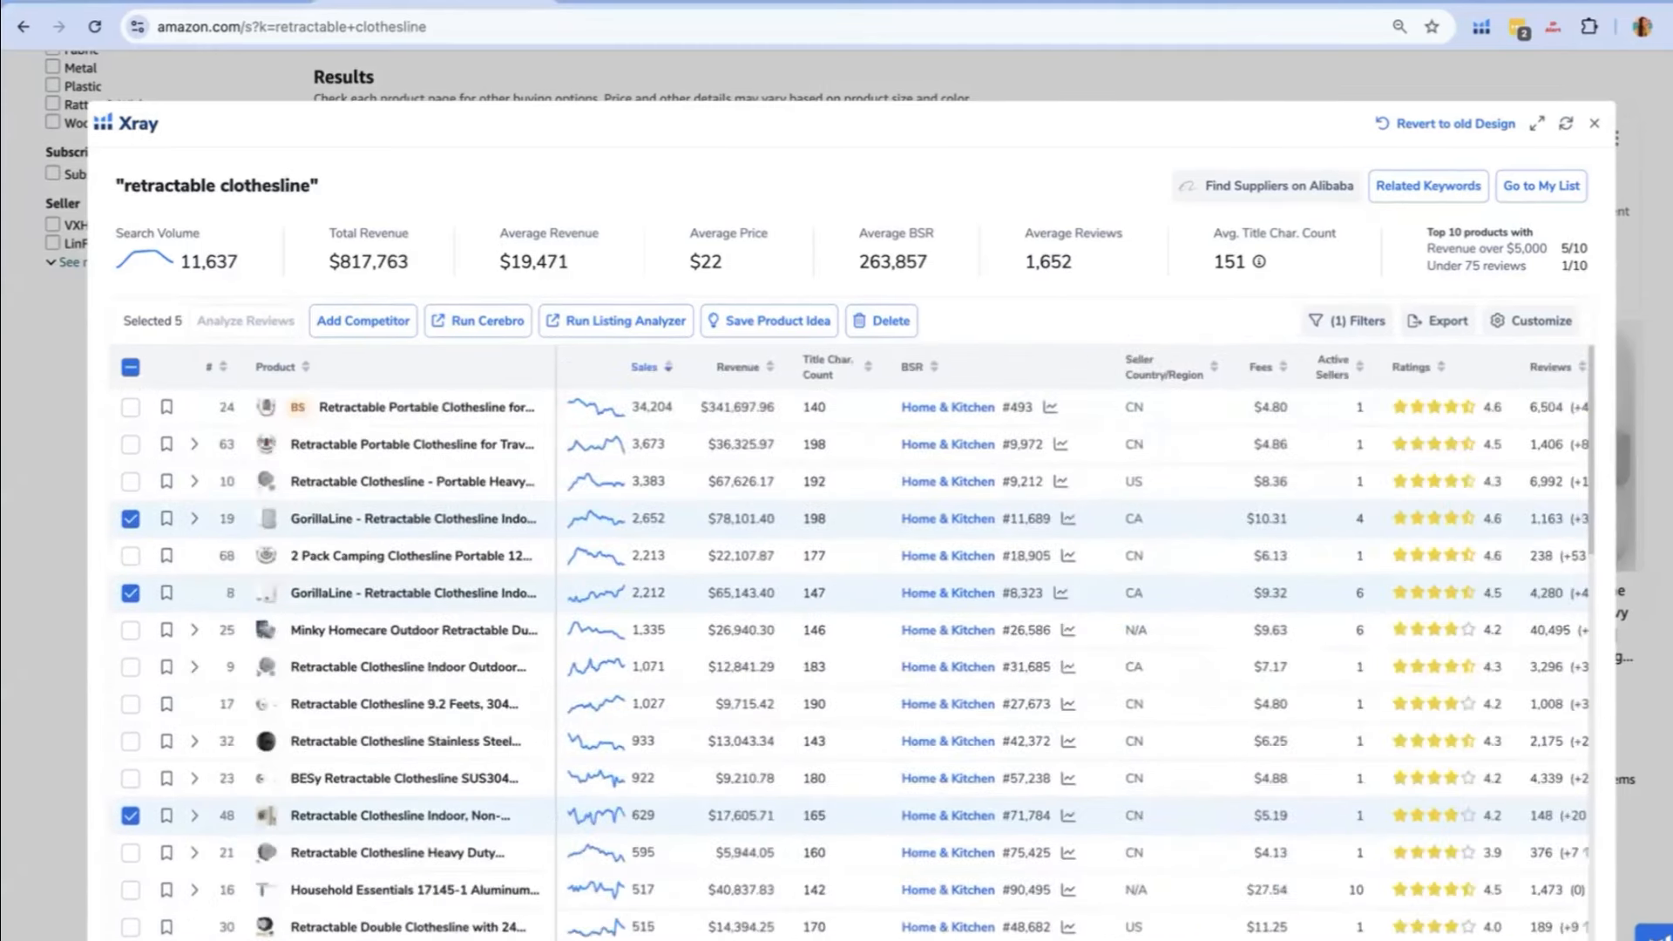
scroll(1078, 645, right, 1)
click(1314, 367)
scroll(261, 703, down, 6)
scroll(261, 741, down, 2)
click(130, 870)
scroll(216, 863, down, 4)
click(130, 686)
click(130, 760)
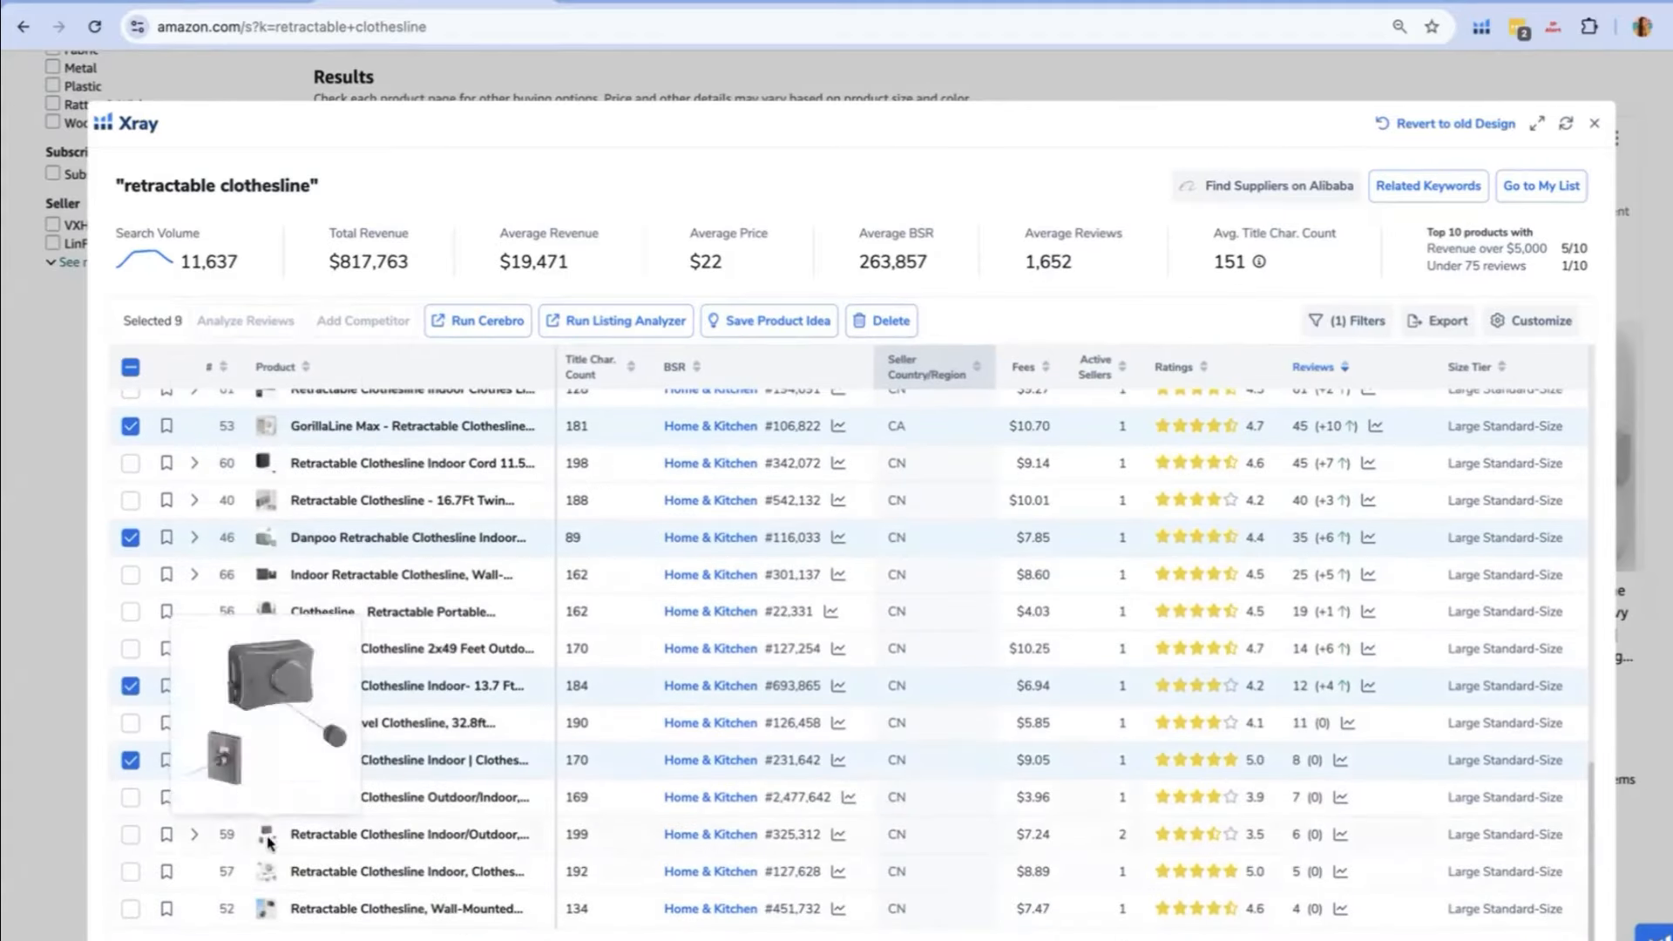
click(130, 872)
Run Cerebro on the ten selected listings and retrieve their keywords with variations excluded
scroll(174, 862, left, 3)
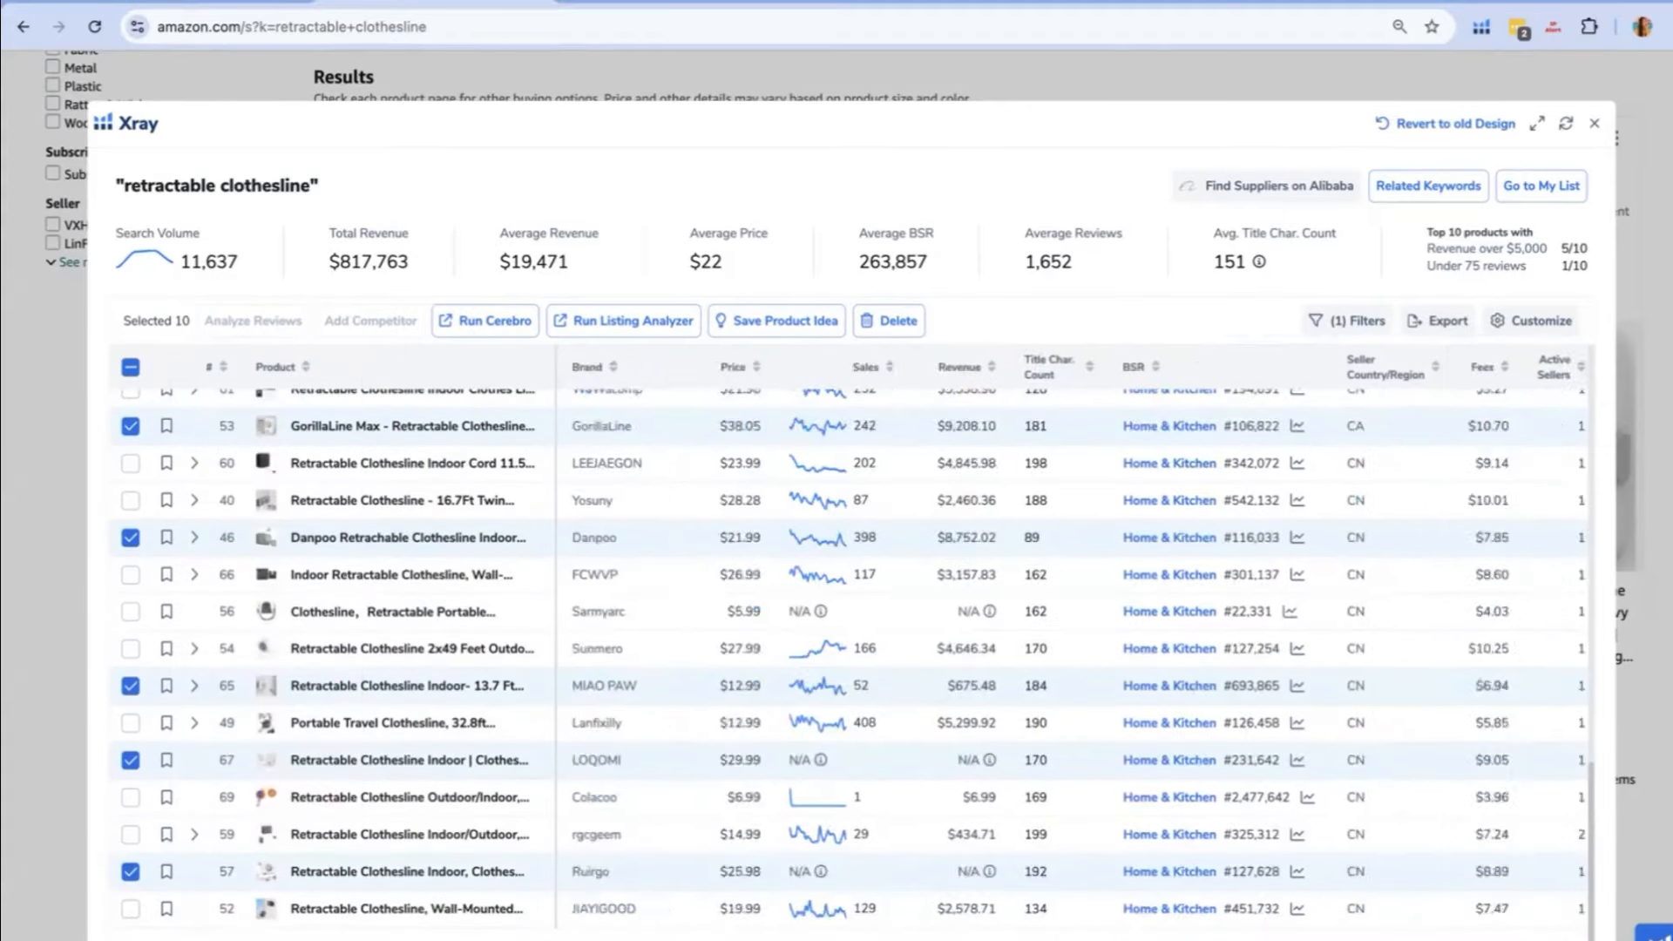
click(493, 320)
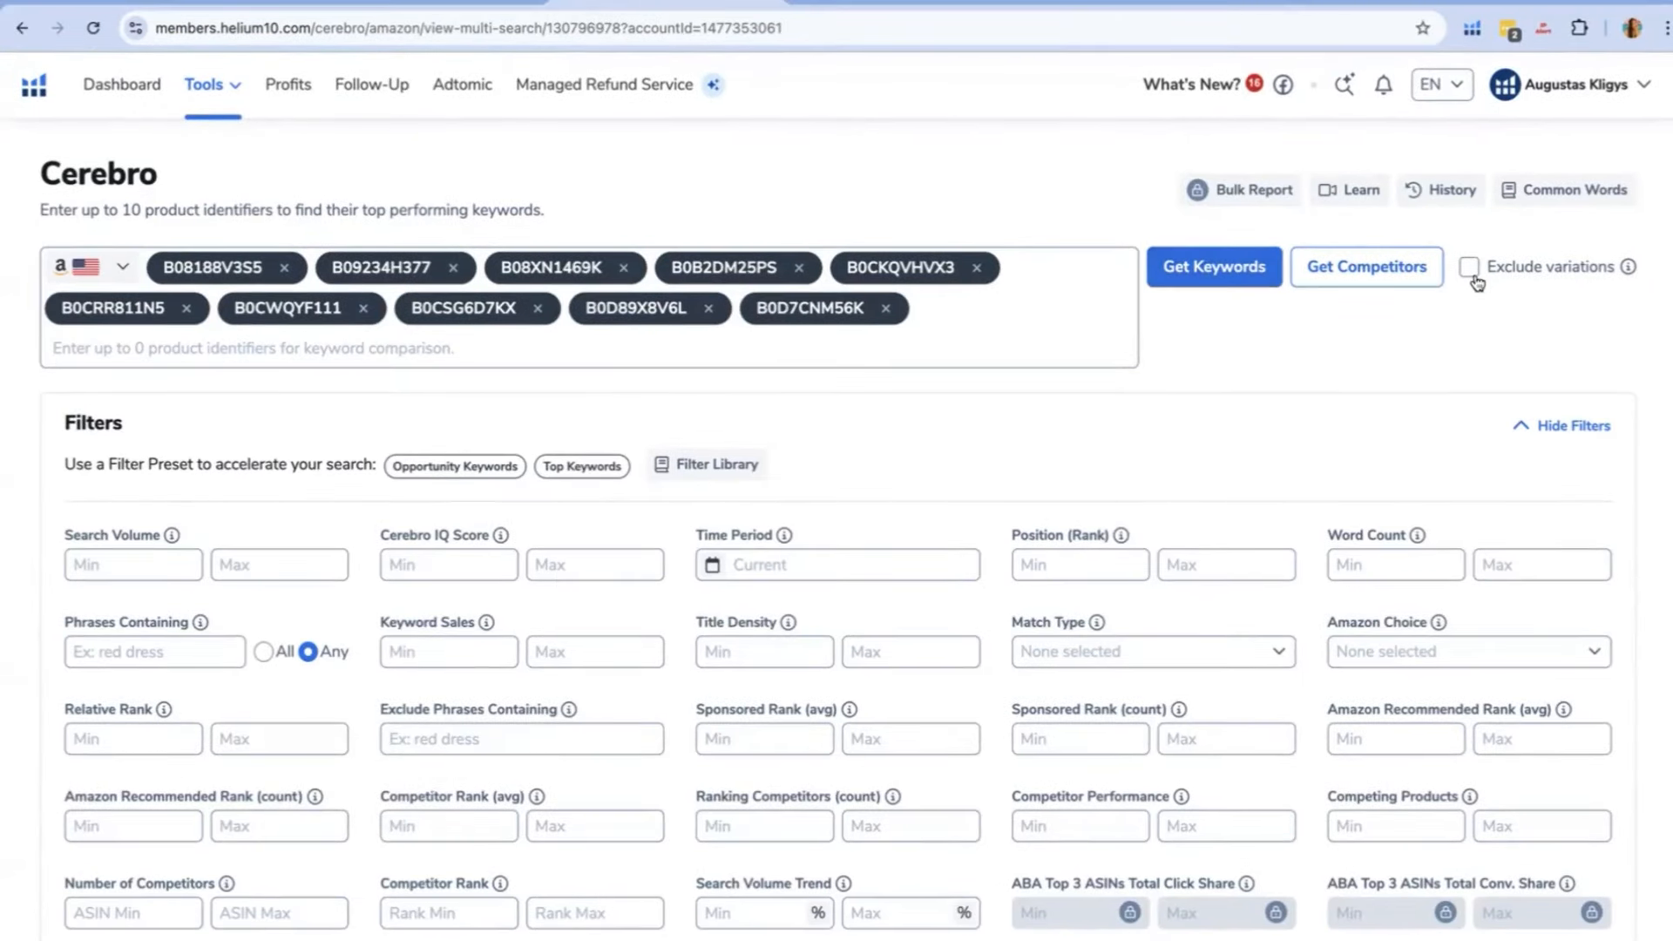
click(1470, 263)
click(1257, 265)
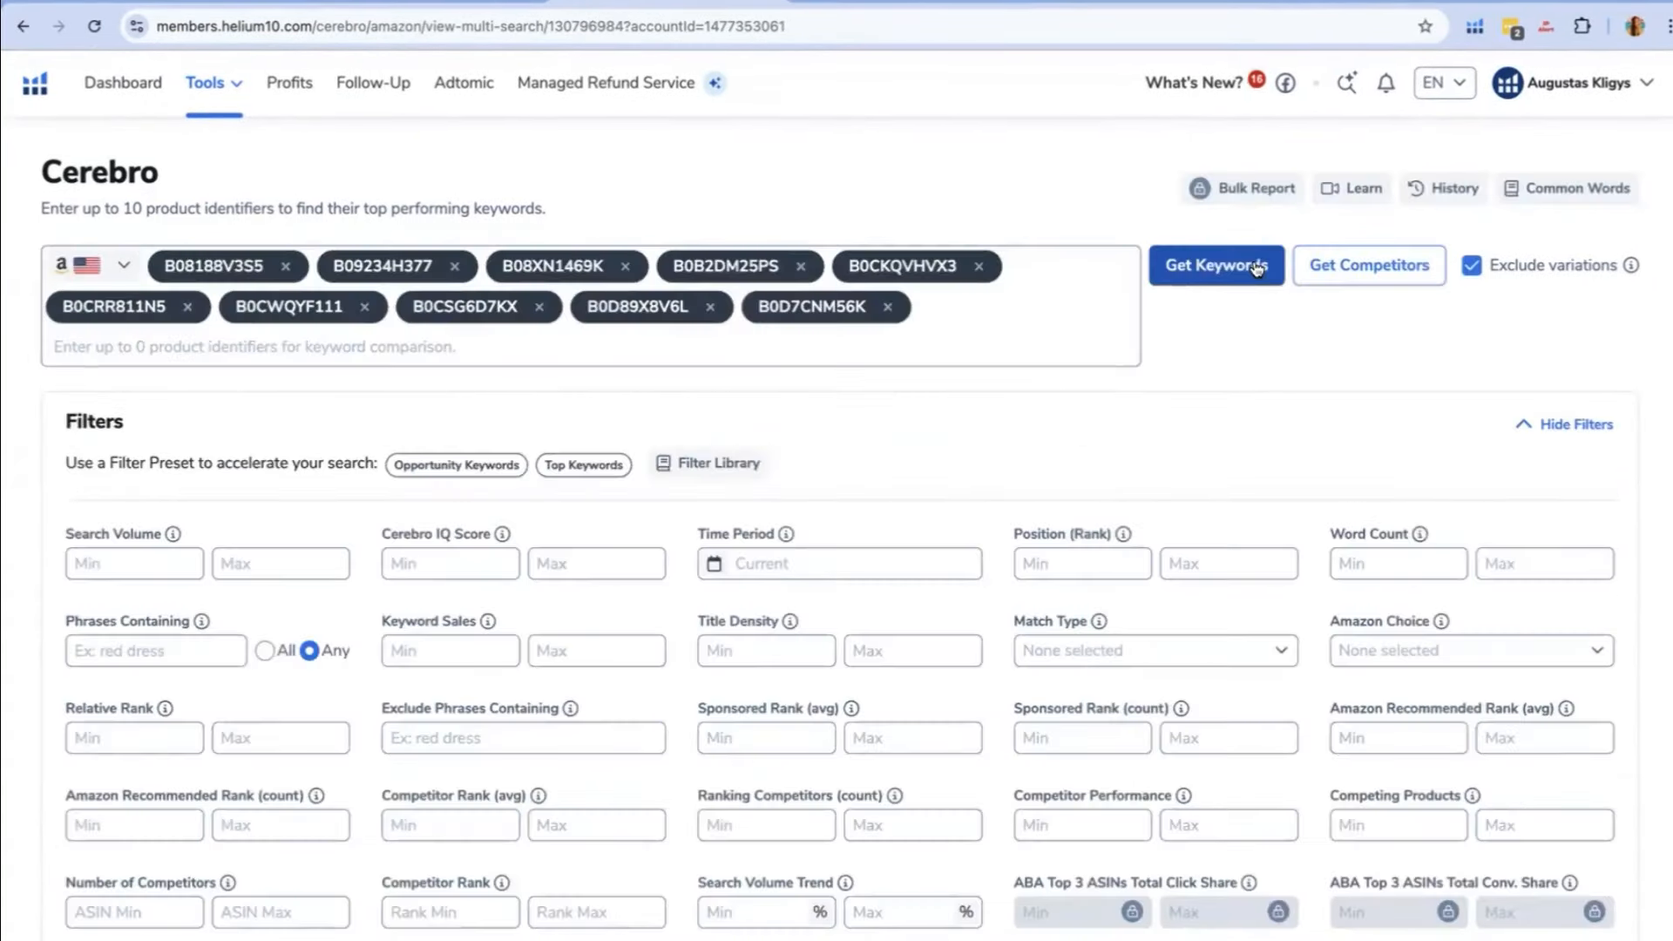
Set the Cerebro filters to minimum search volume 300, minimum word count 2 and position rank 1 to 30
click(167, 572)
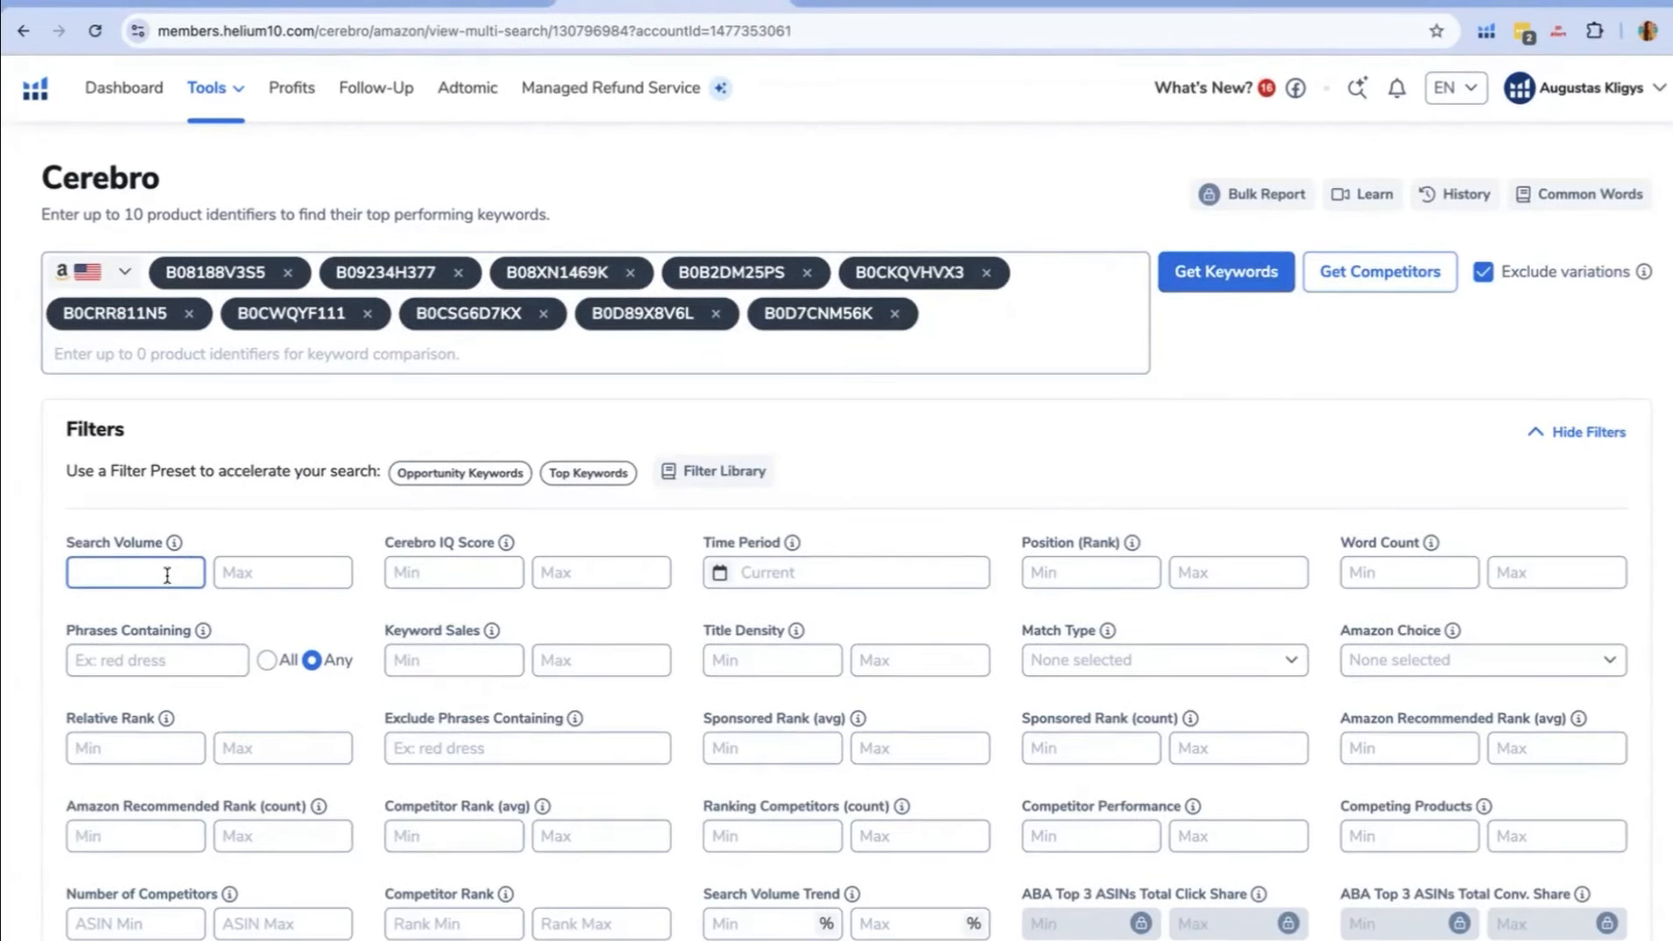
text(300)
click(1409, 573)
text(2)
click(1092, 573)
text(1)
click(1183, 573)
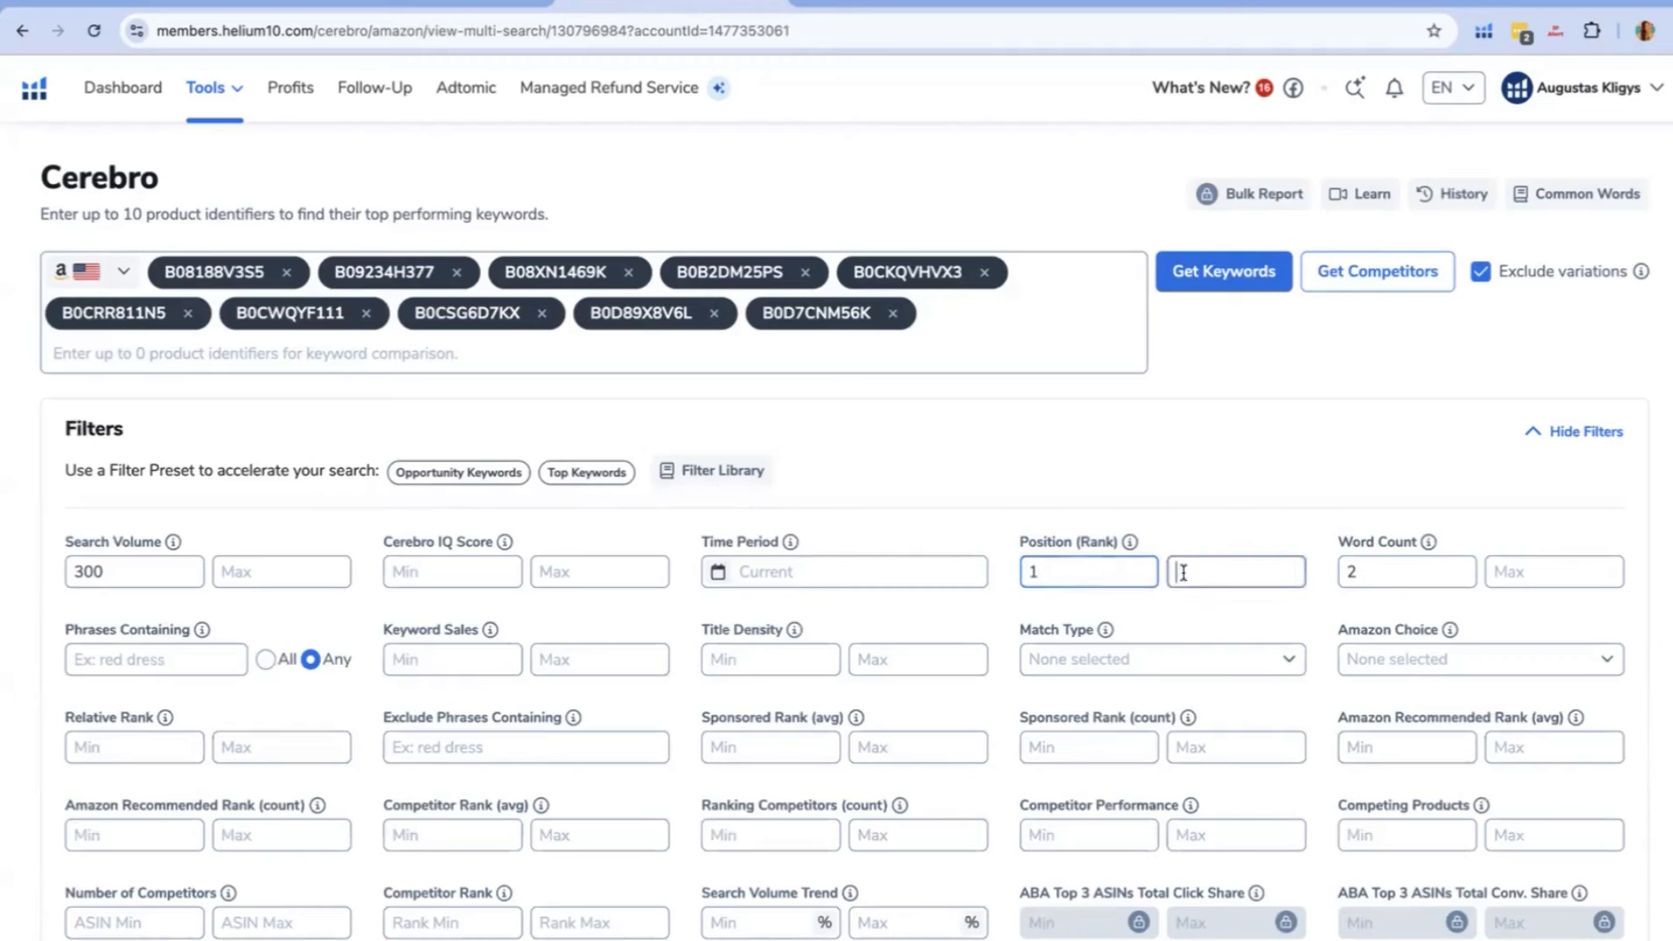
text(30)
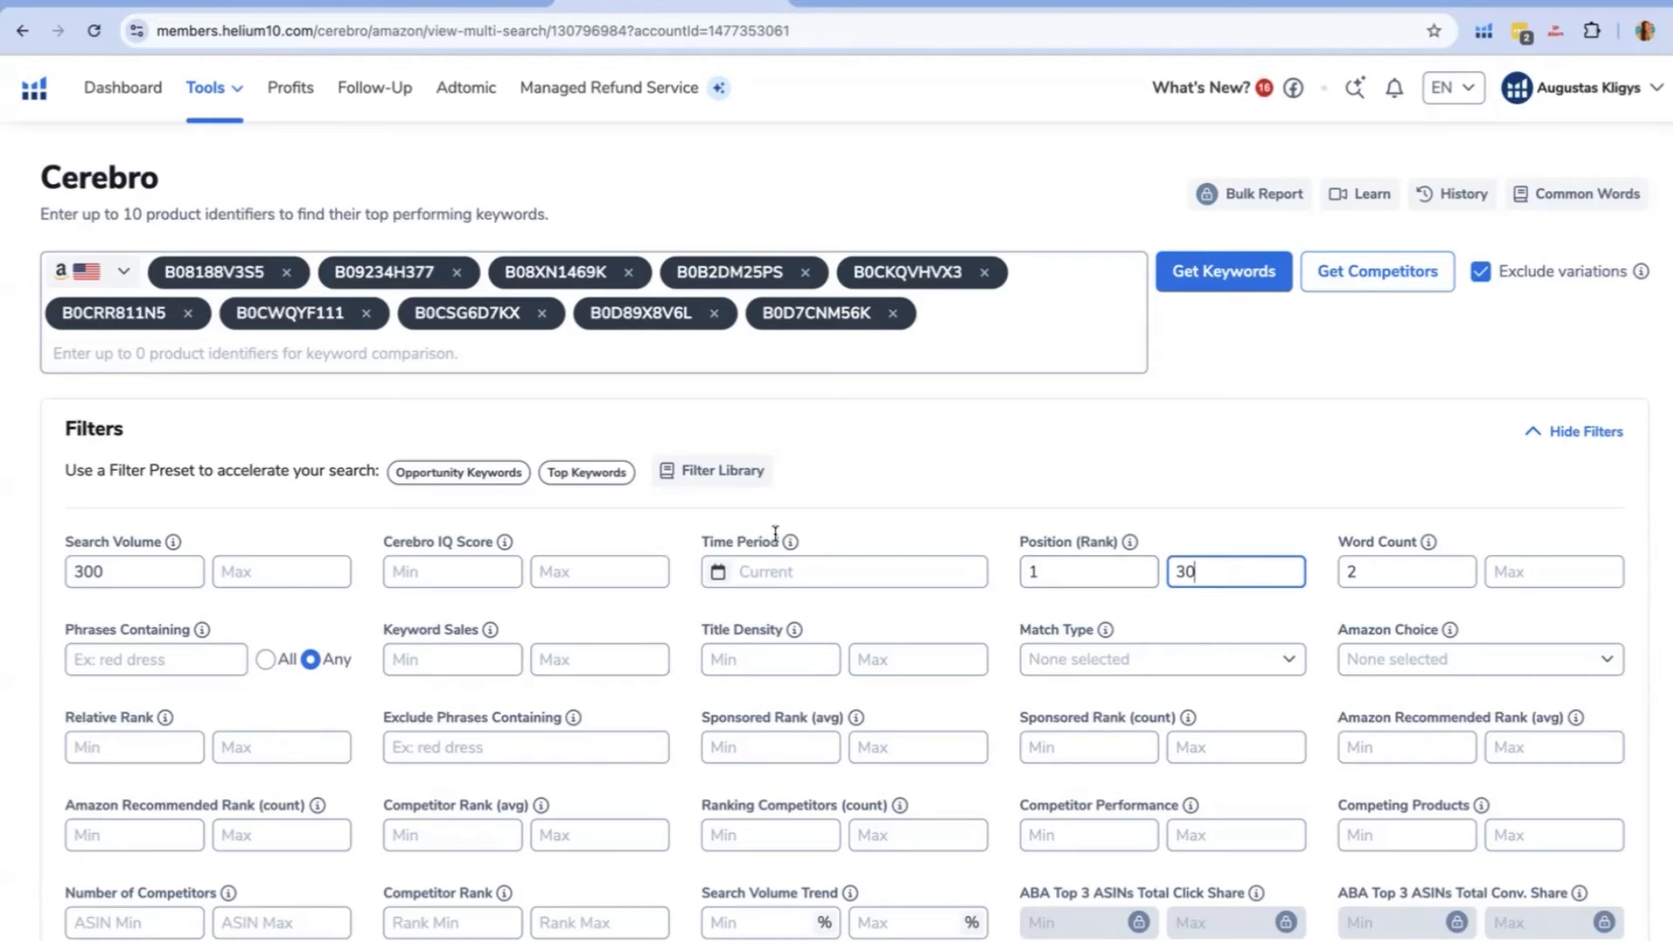
Apply the Cerebro filters and export the filtered keyword data
scroll(414, 501, down, 2)
scroll(414, 501, up, 2)
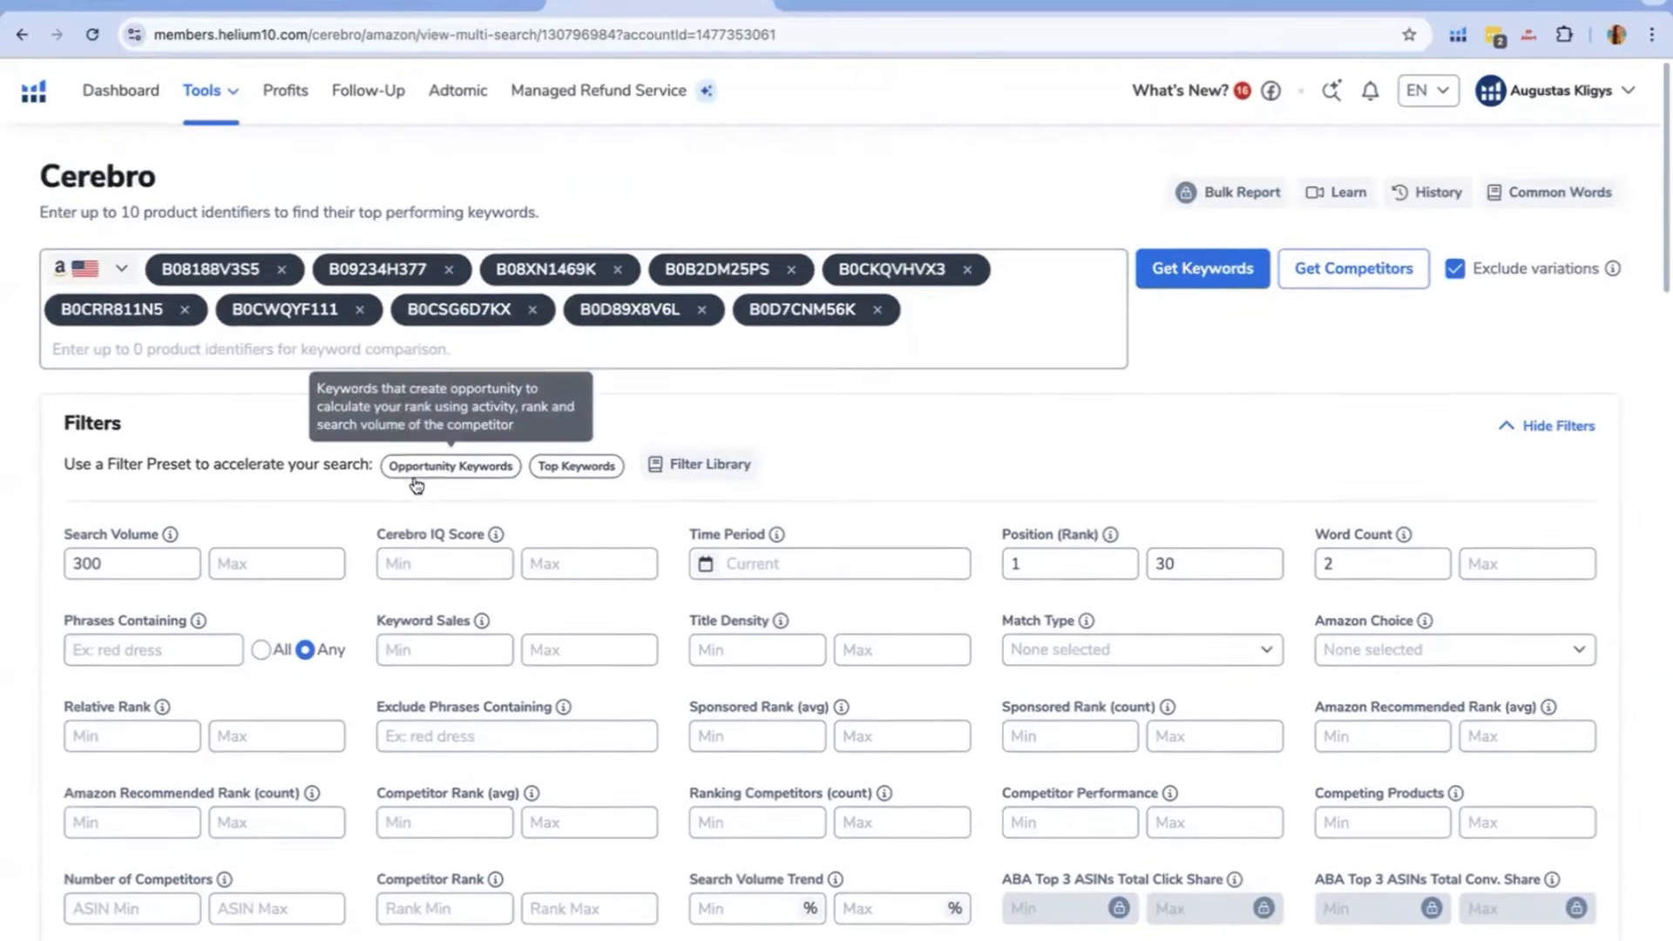
scroll(414, 484, down, 1)
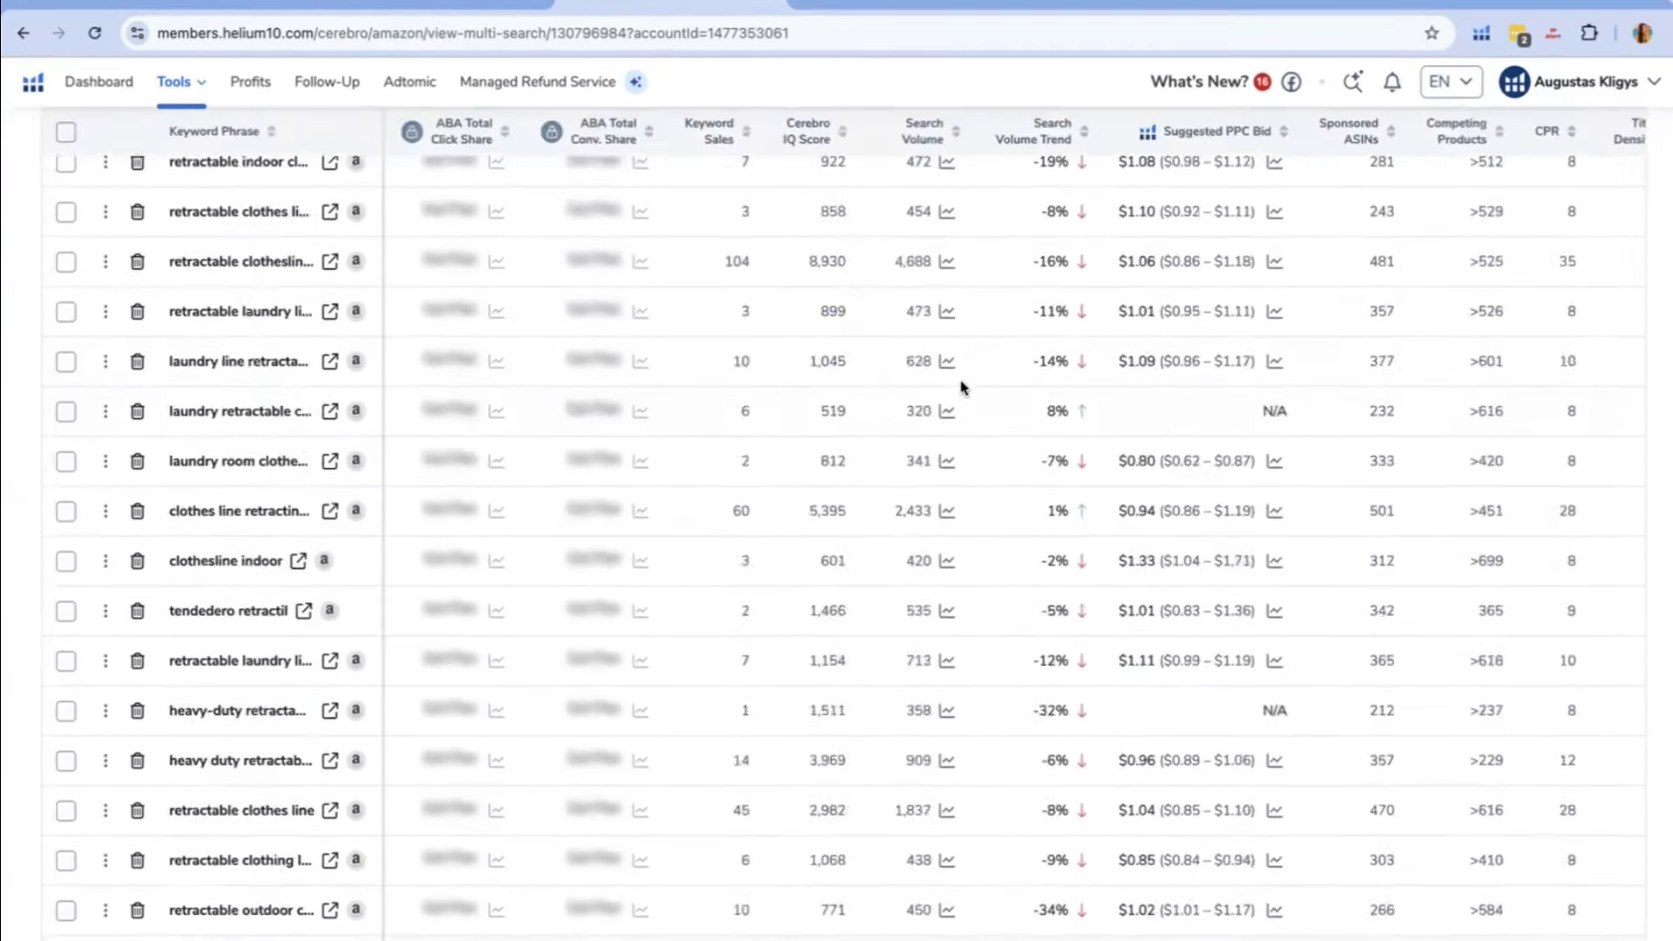
scroll(964, 381, up, 7)
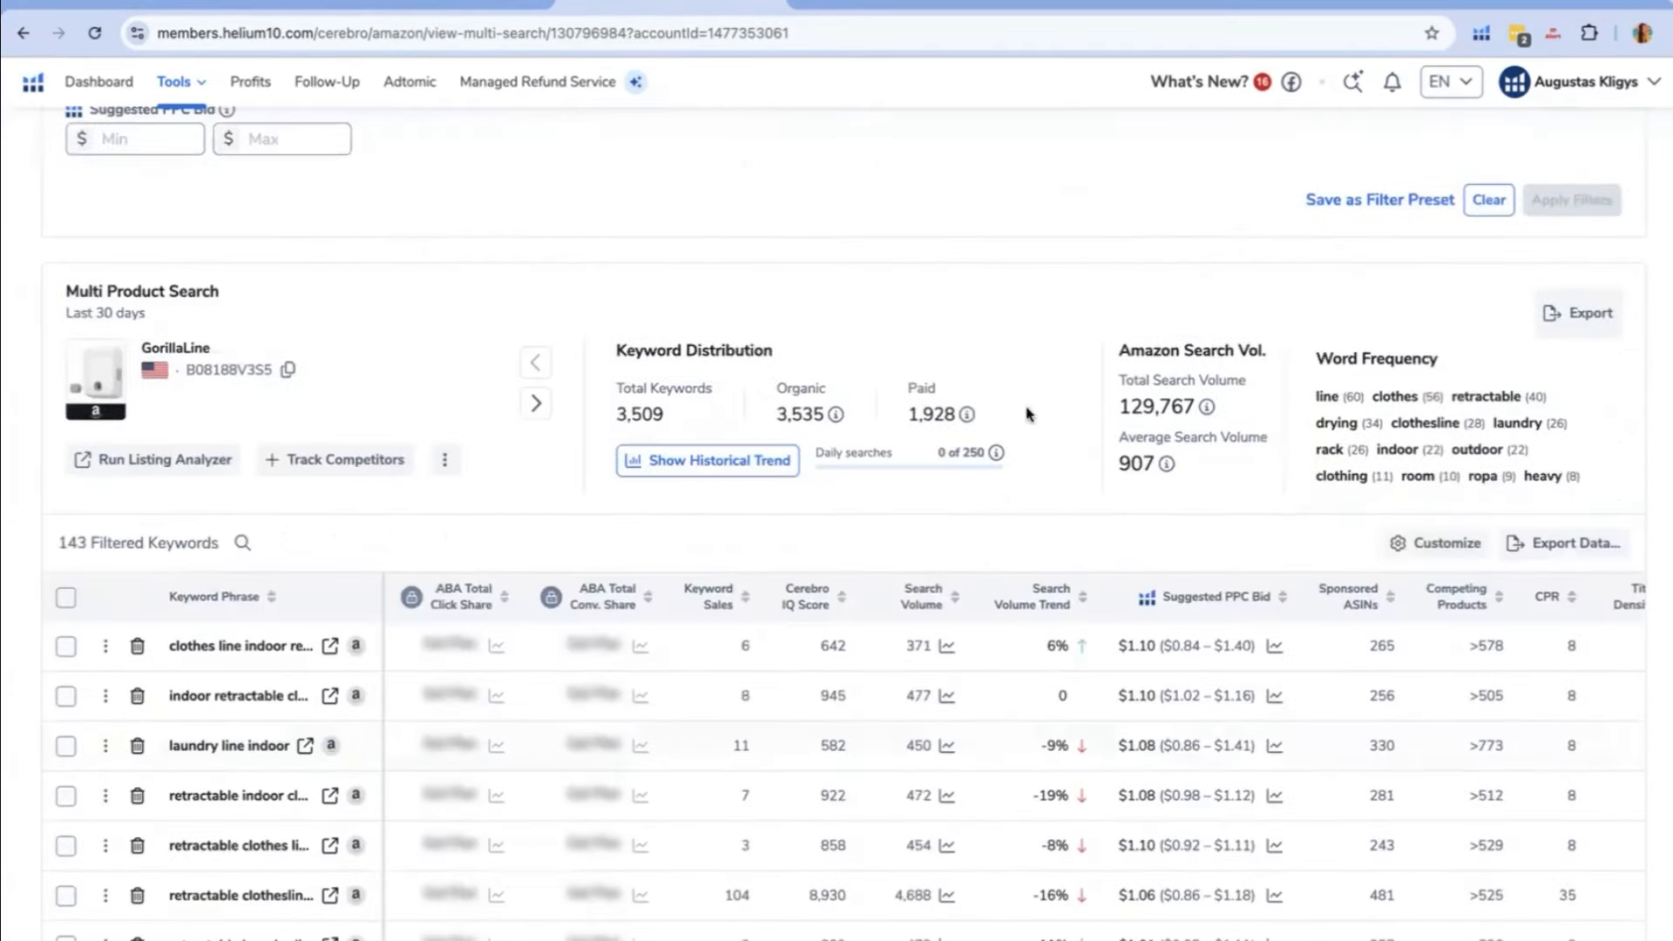
click(1560, 542)
click(1536, 631)
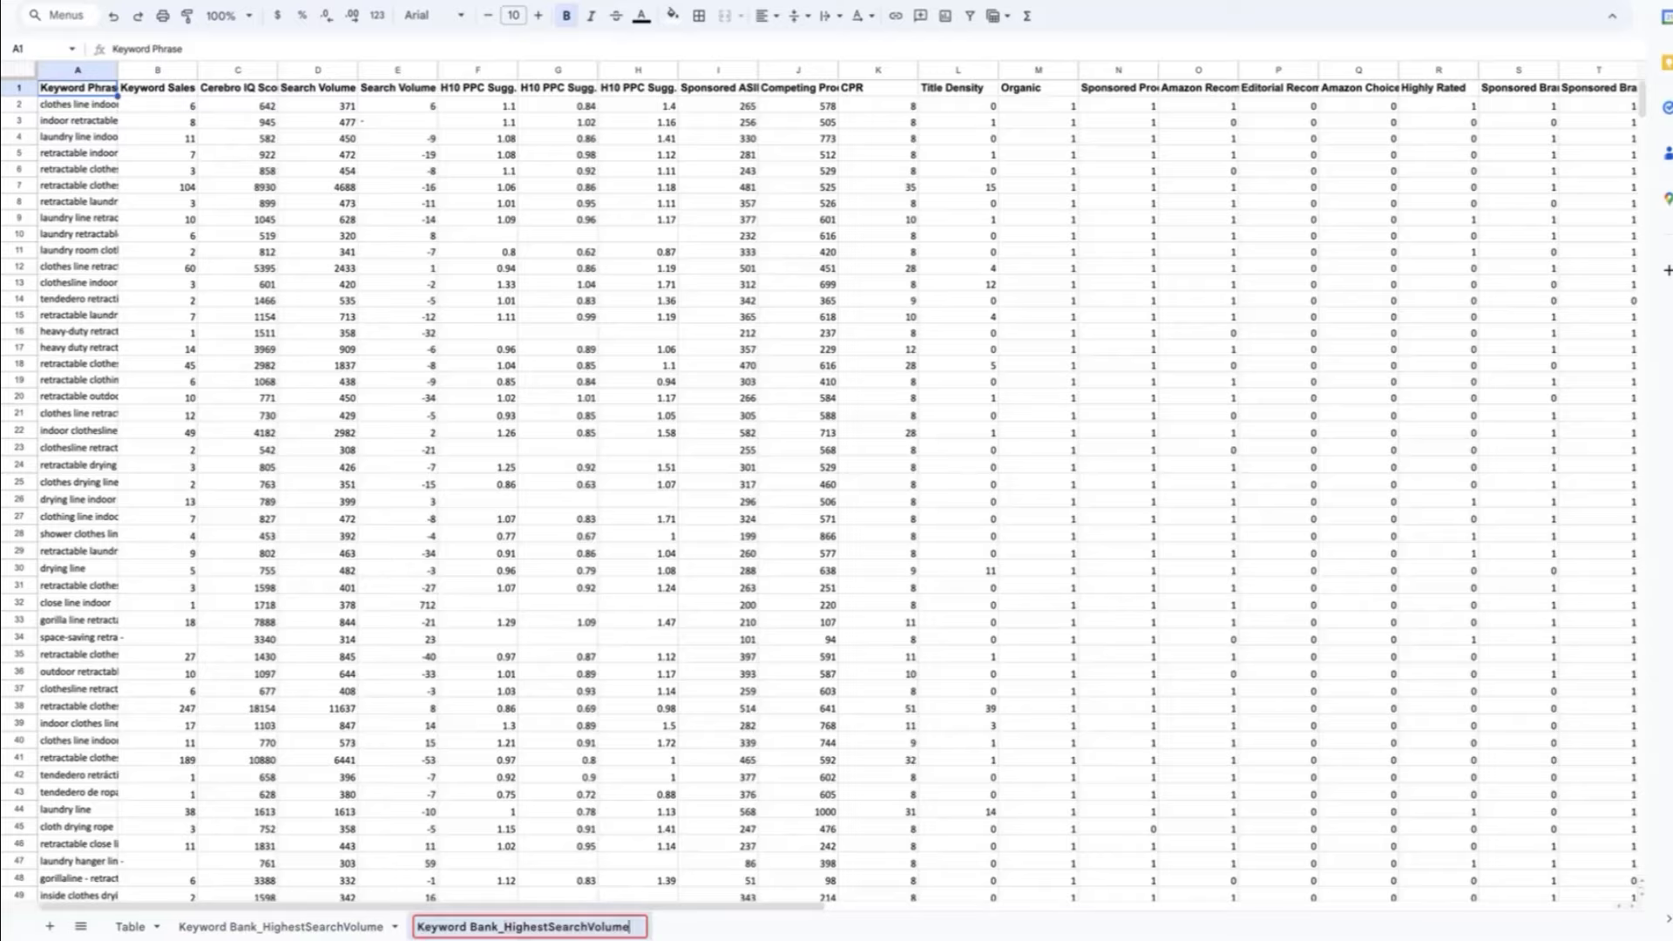
Filter the keyword table on the Keyword Bank_HighestSearchVolume sheet and sort it by Search Volume in descending order
key(ctrl+shift+Page_Up)
key(ctrl+alt+r)
click(189, 88)
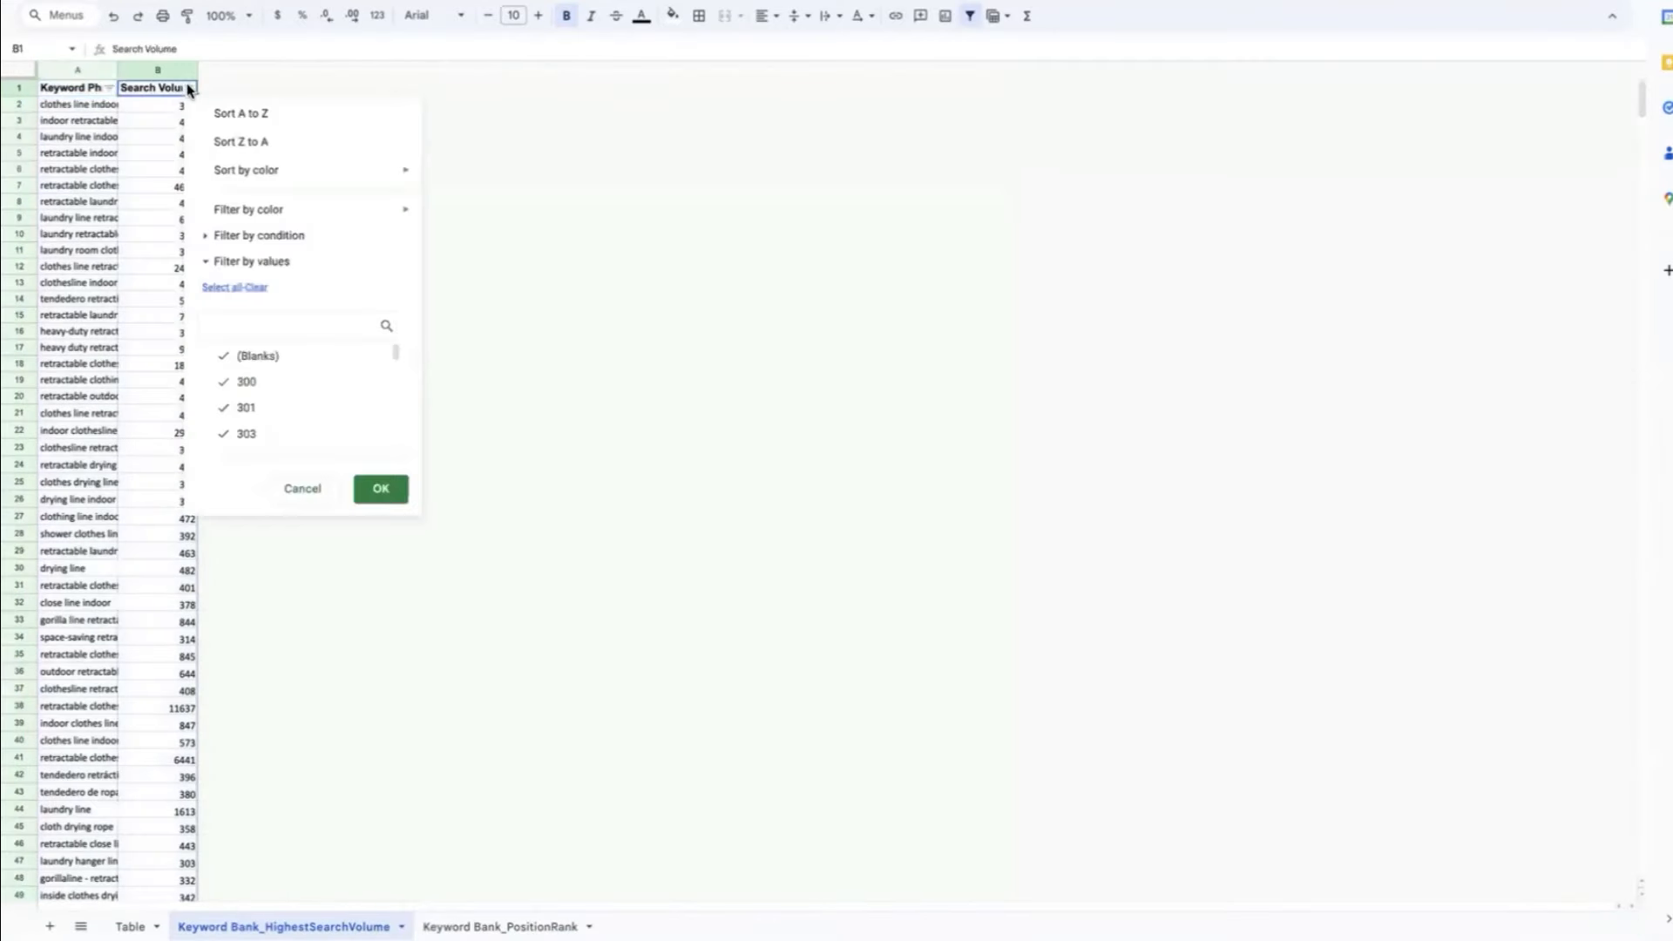
click(241, 142)
Review the sorted keyword phrases down to the end of the list and highlight the highest-volume ones
scroll(87, 459, down, 13)
click(52, 453)
click(52, 506)
scroll(52, 540, down, 3)
click(54, 628)
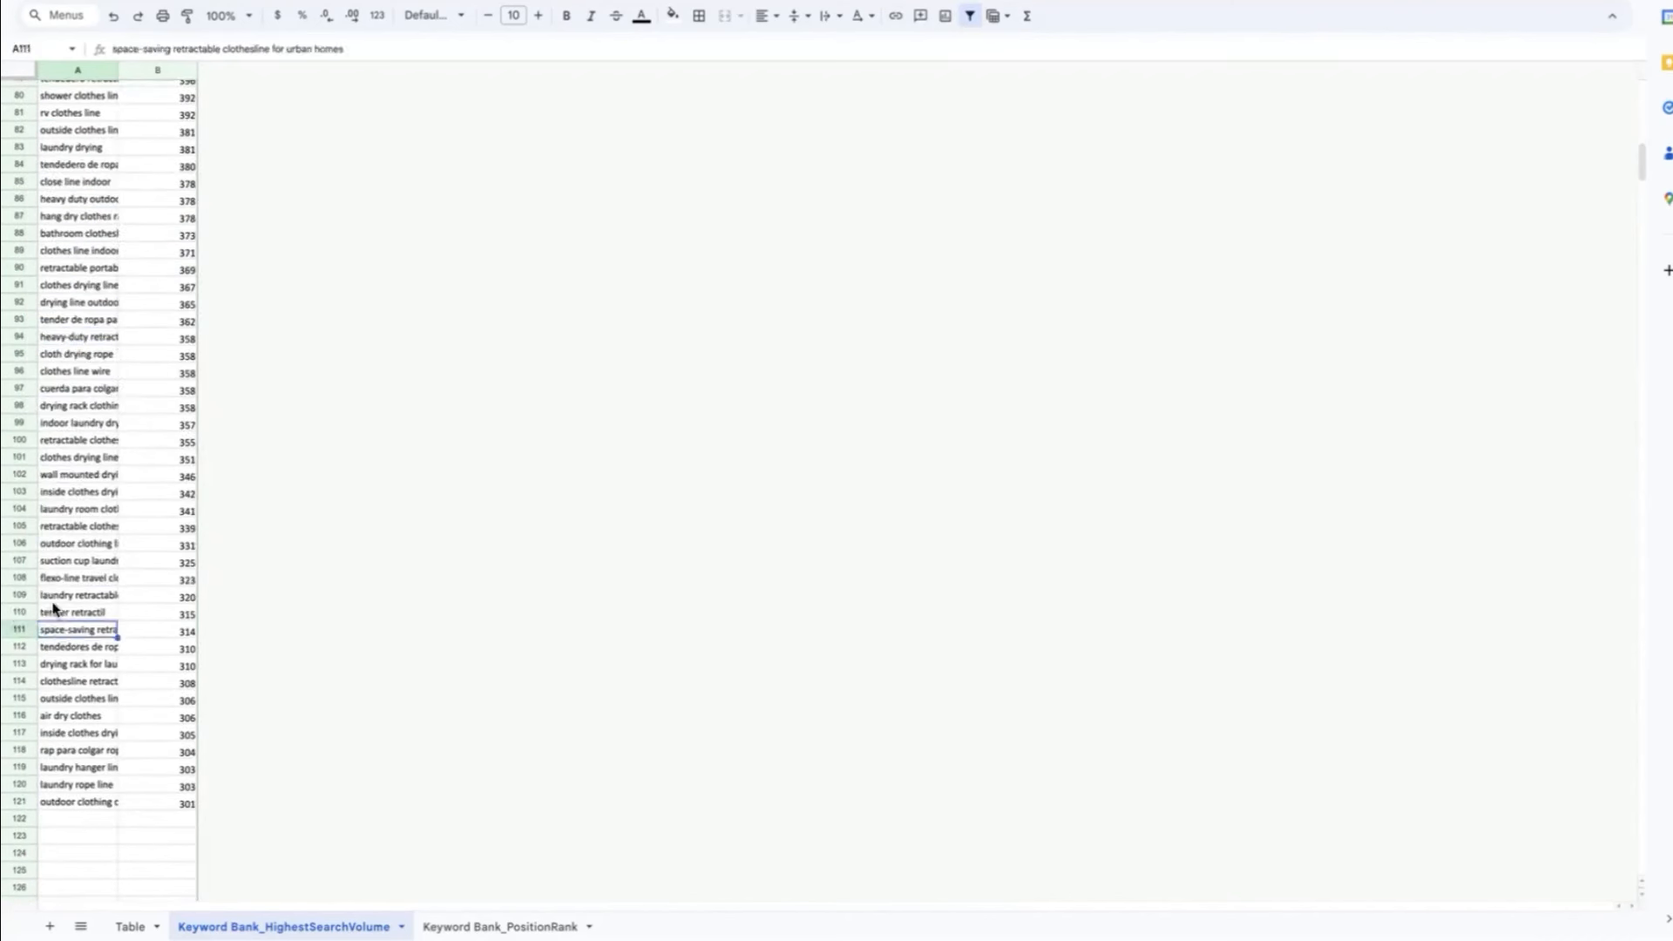
click(157, 833)
scroll(130, 663, up, 15)
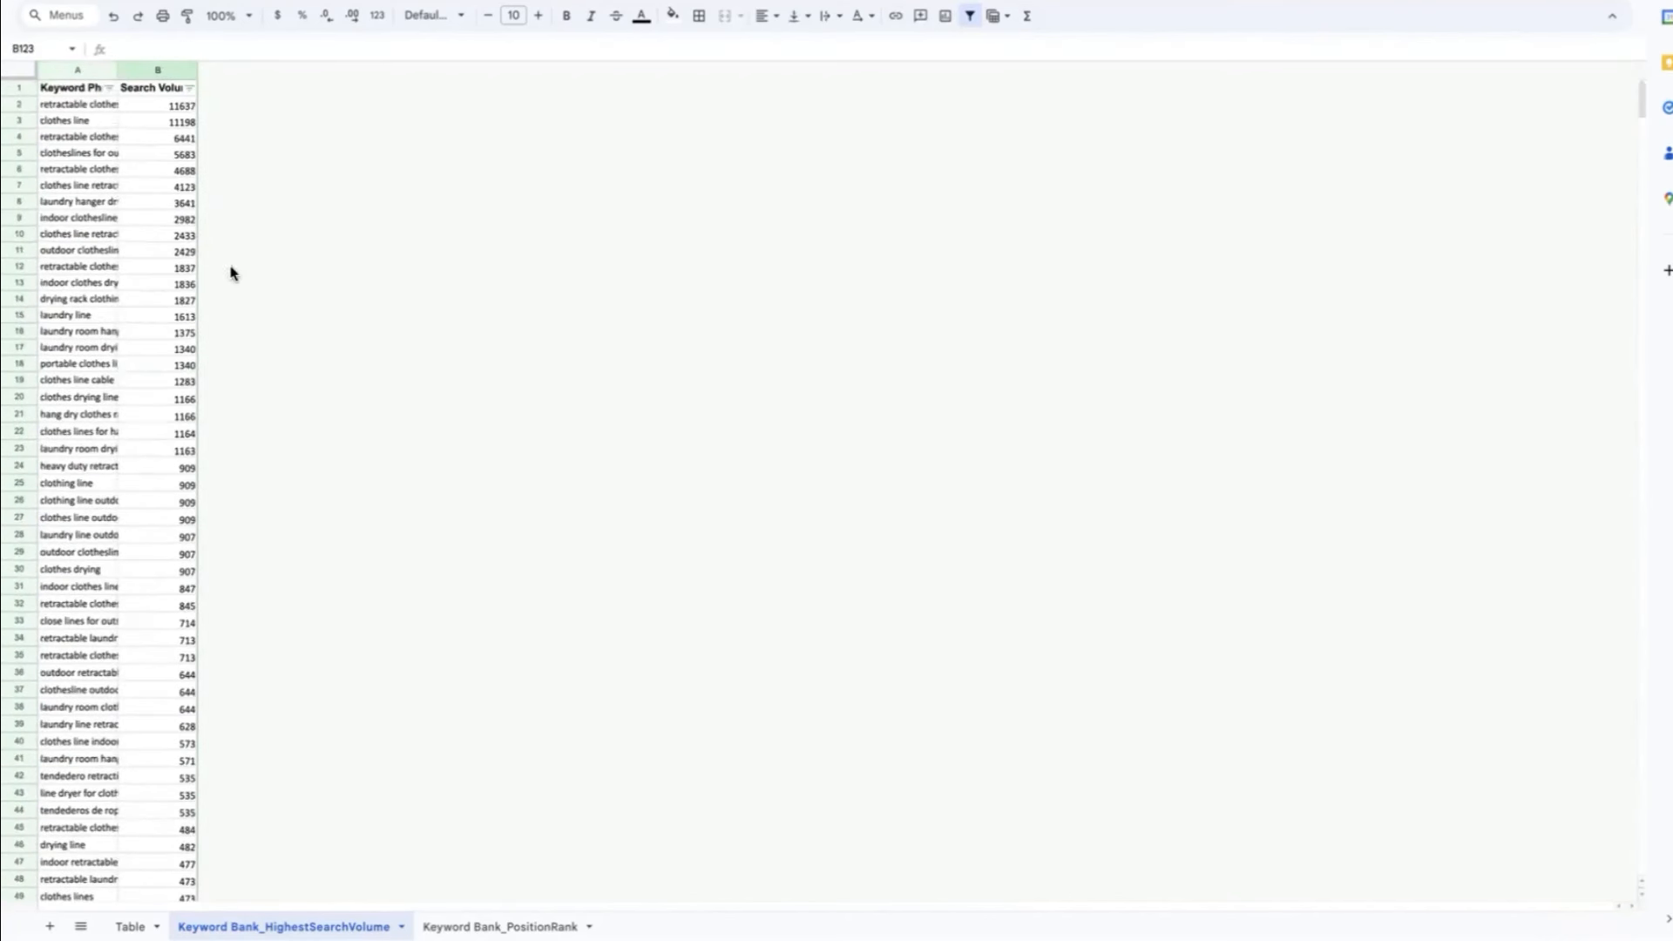
drag(82, 112, 78, 621)
Delete columns B to Z, starting at Keyword Sales, from the Keyword Bank_PositionRank sheet
click(500, 927)
click(157, 70)
scroll(871, 261, right, 10)
shift+click(1038, 70)
right_click(1037, 70)
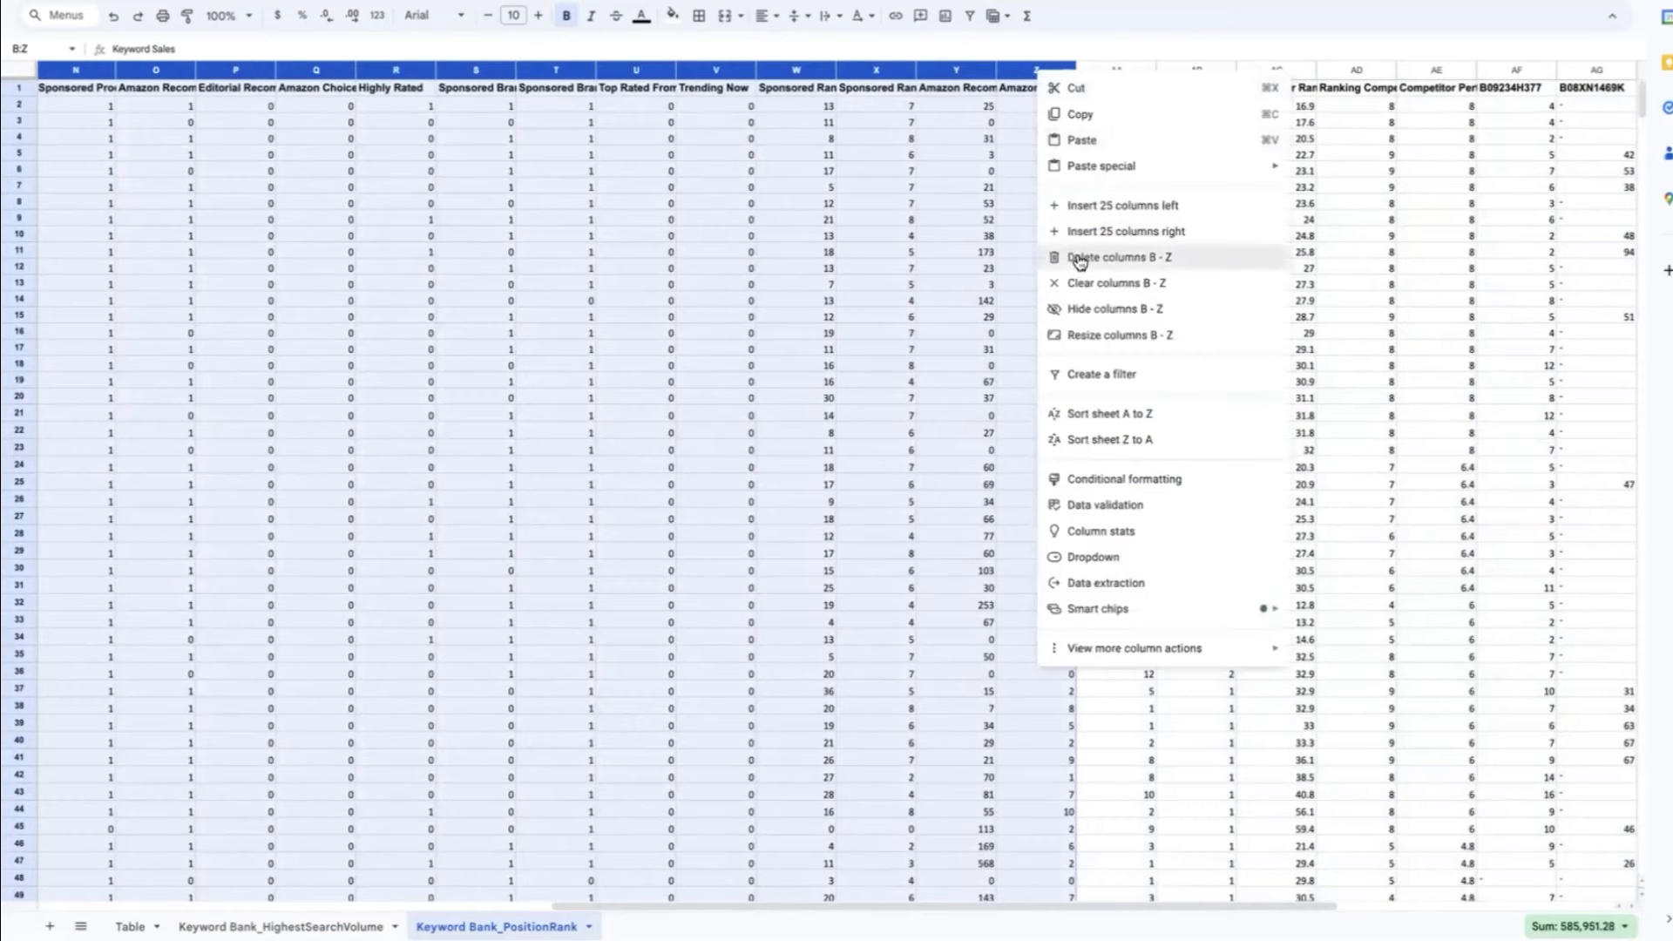
click(1079, 258)
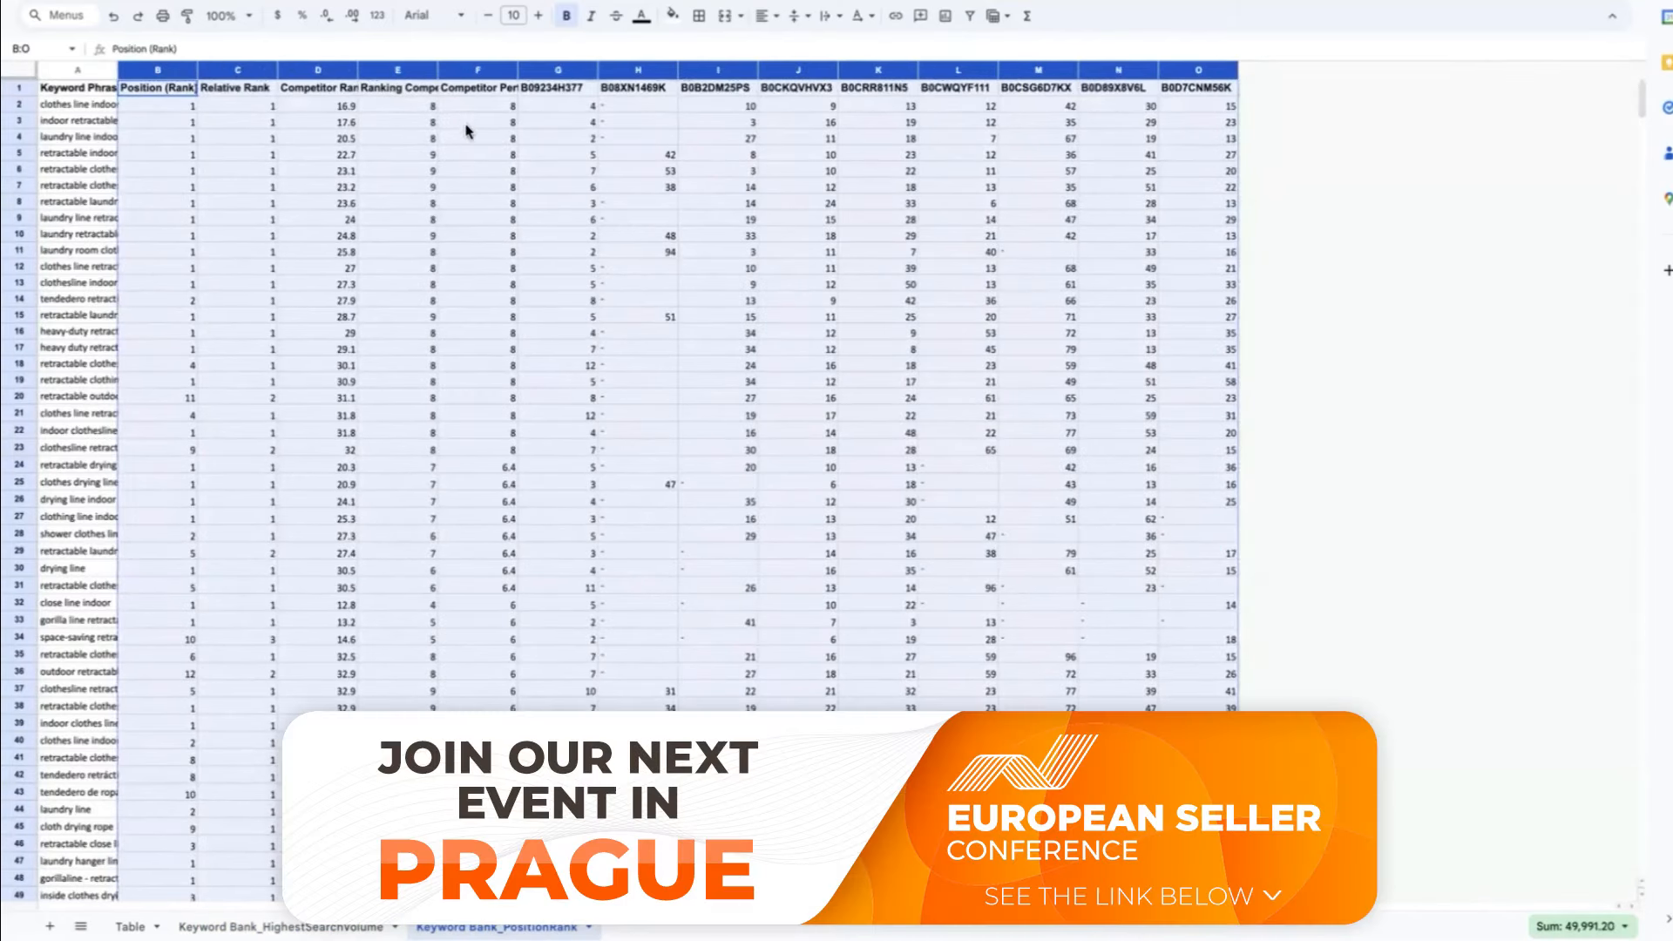
Delete columns C to F, from Relative Rank to Competitor Performance Score, on the Keyword Bank_PositionRank sheet
click(464, 74)
shift+click(233, 70)
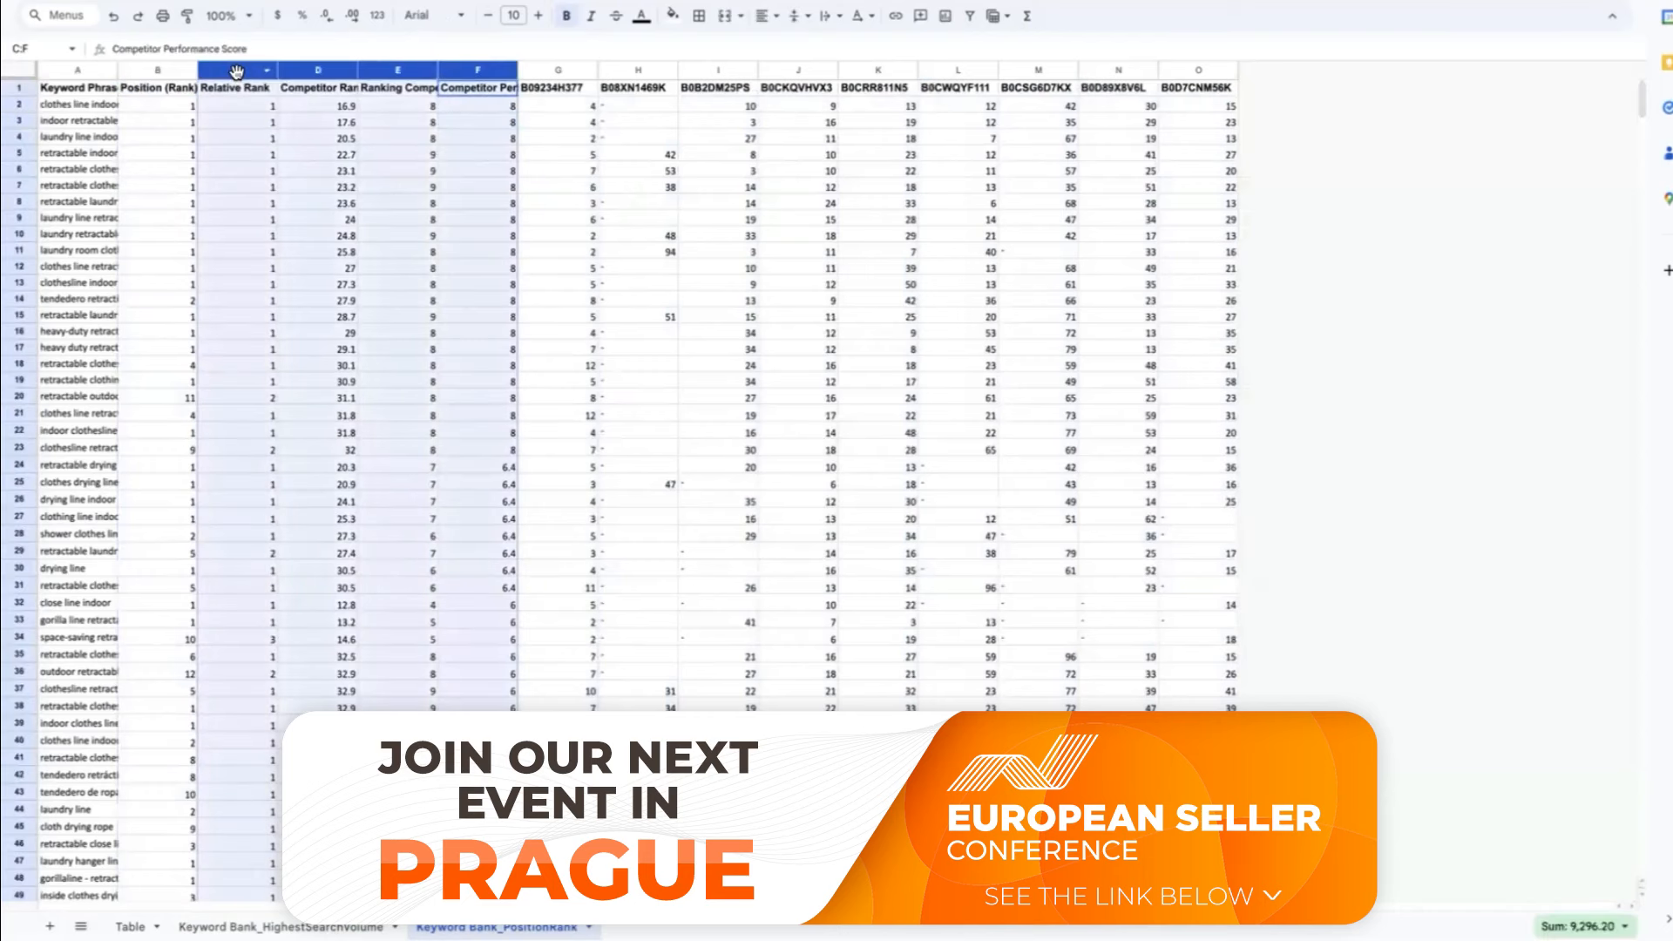
right_click(235, 71)
click(263, 260)
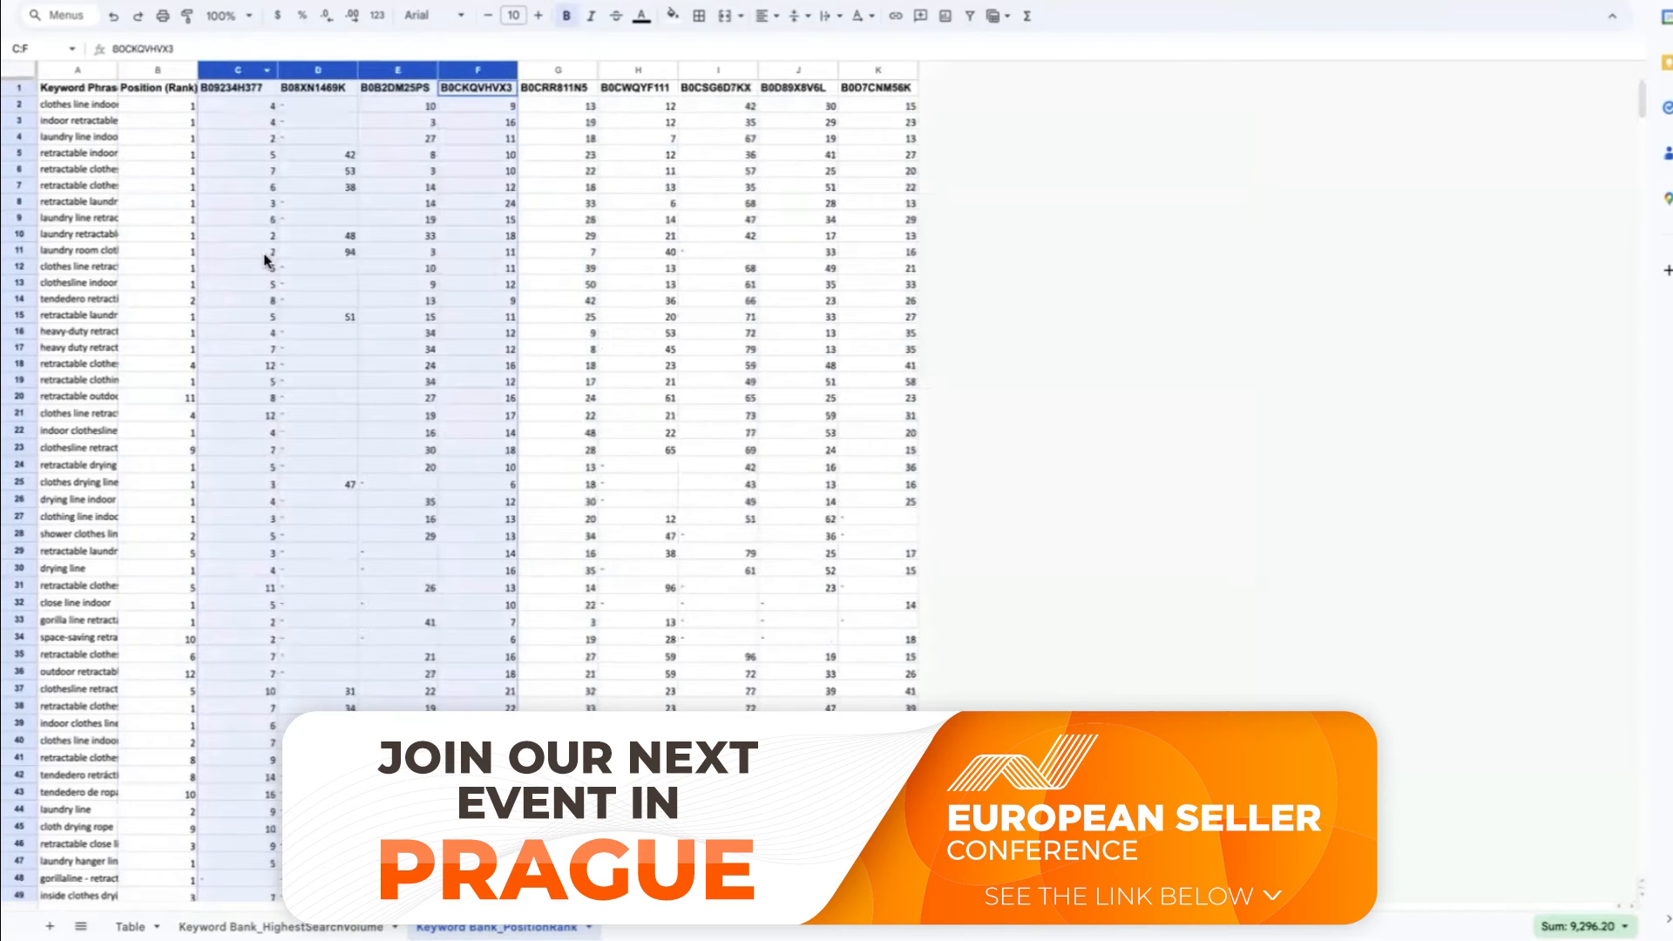
click(180, 153)
Add a Relevancy column before Keyword Phrase and enter =COUNTIF(C2:L2, "<30") in its first data cell
click(178, 85)
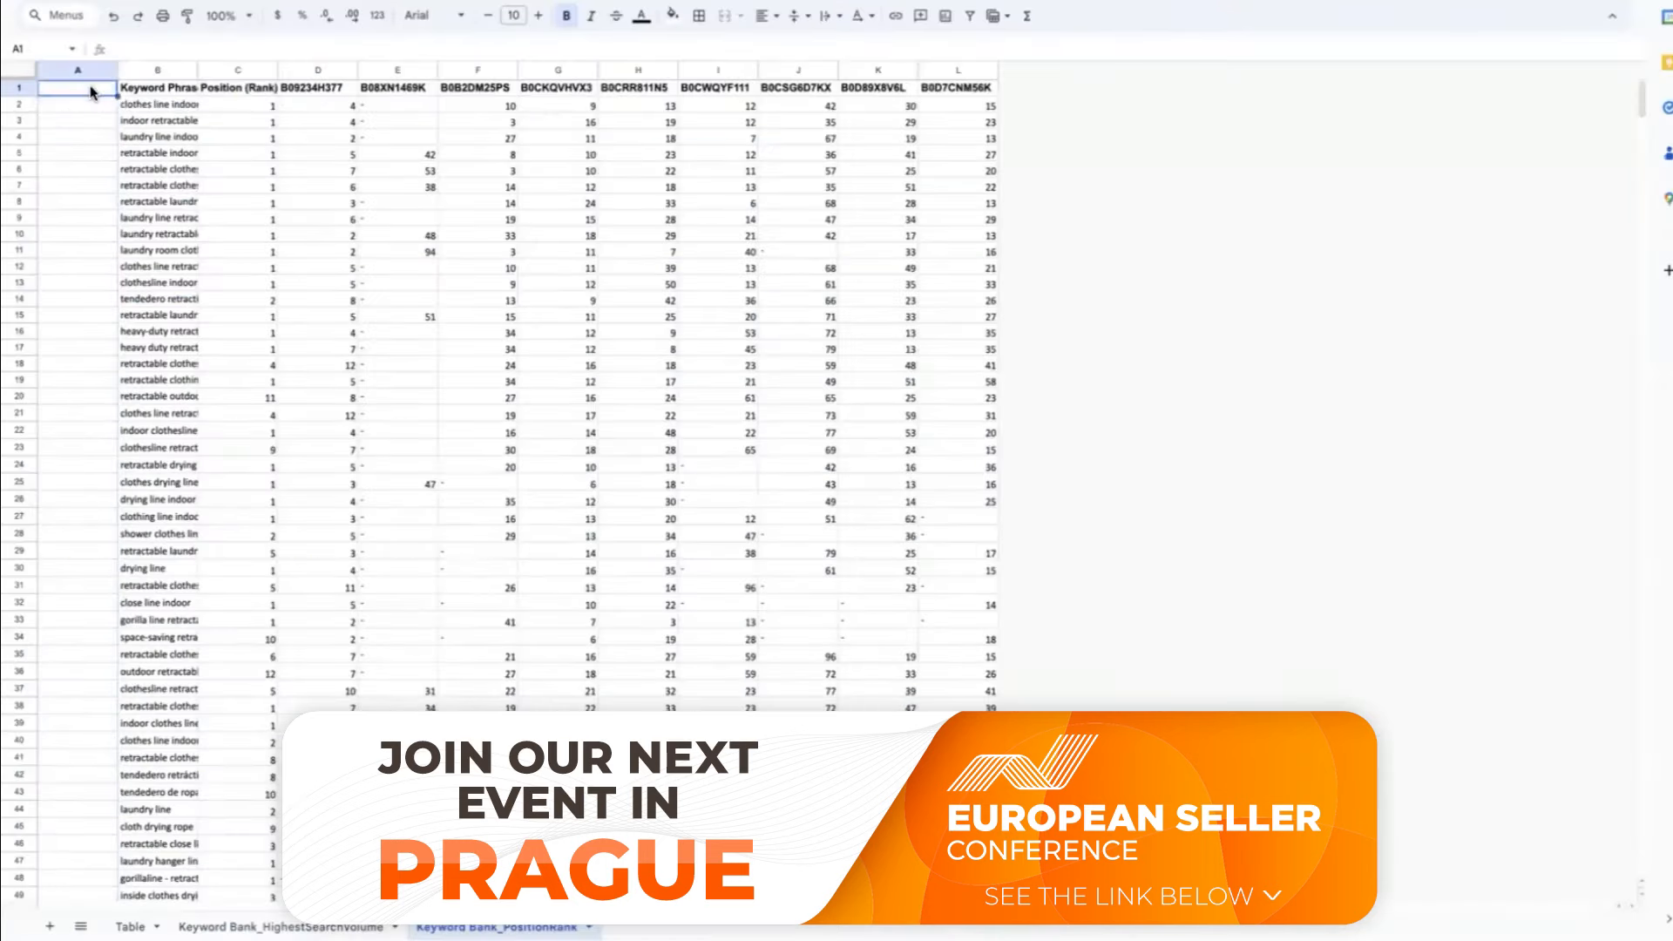
text(relevancy)
key(Return)
text(=countif(C2:L2, "<30"))
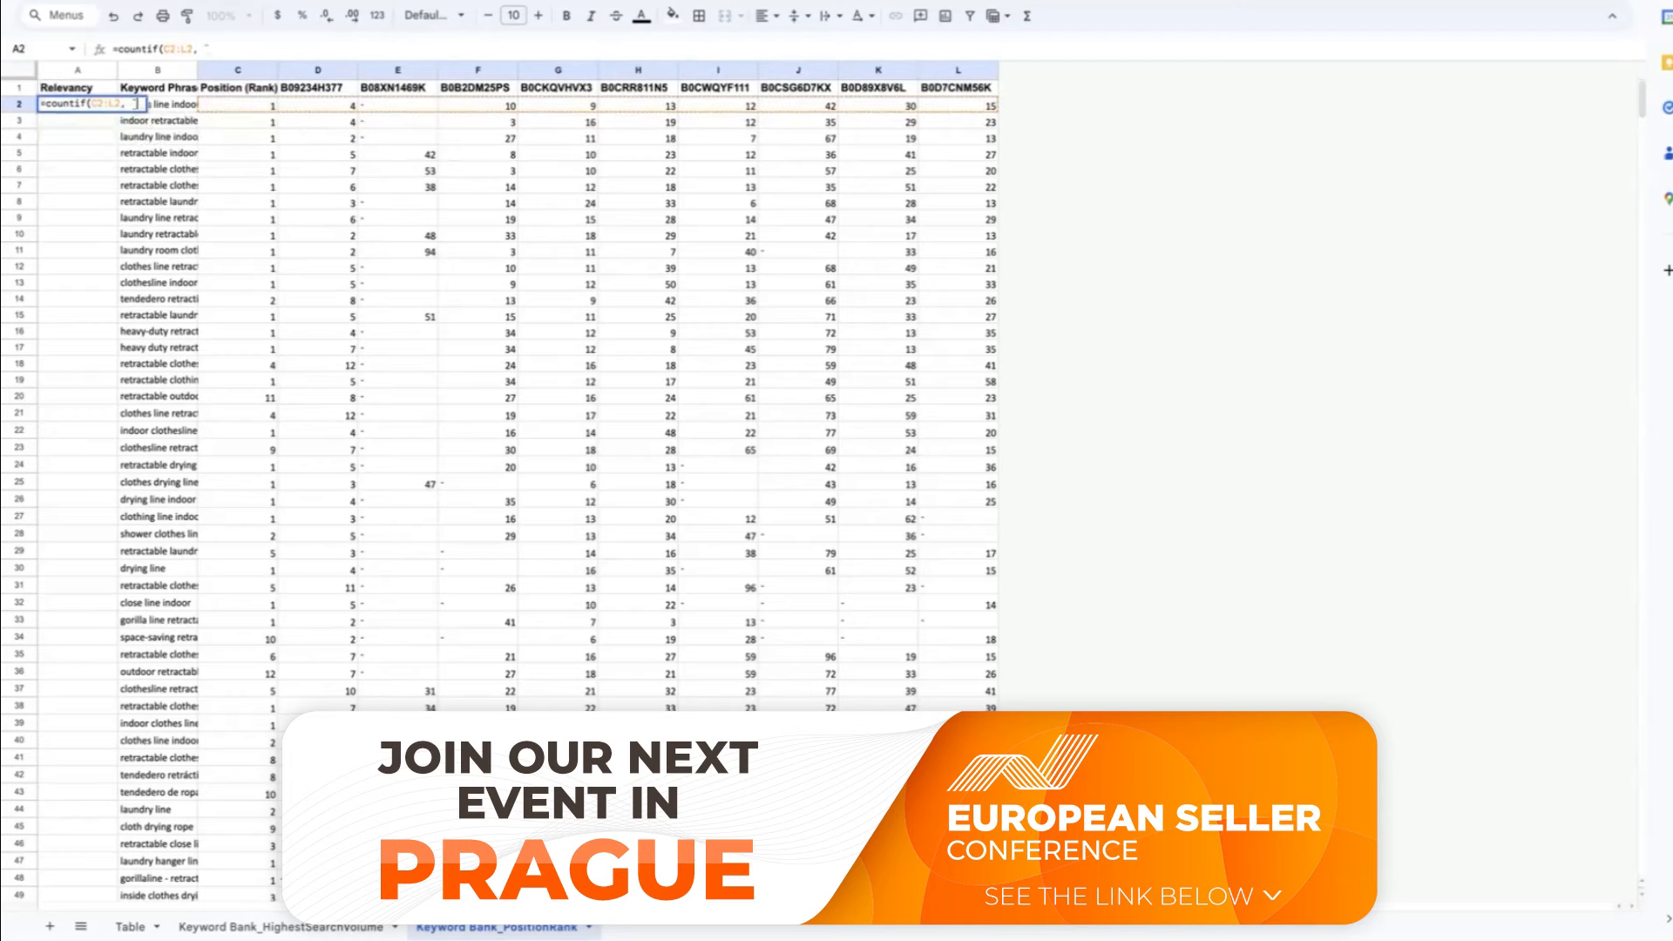
key(Return)
Copy the relevancy formula down column A through row 144, the last keyword
scroll(523, 392, down, 15)
scroll(180, 449, down, 10)
shift+click(78, 553)
key(super+v)
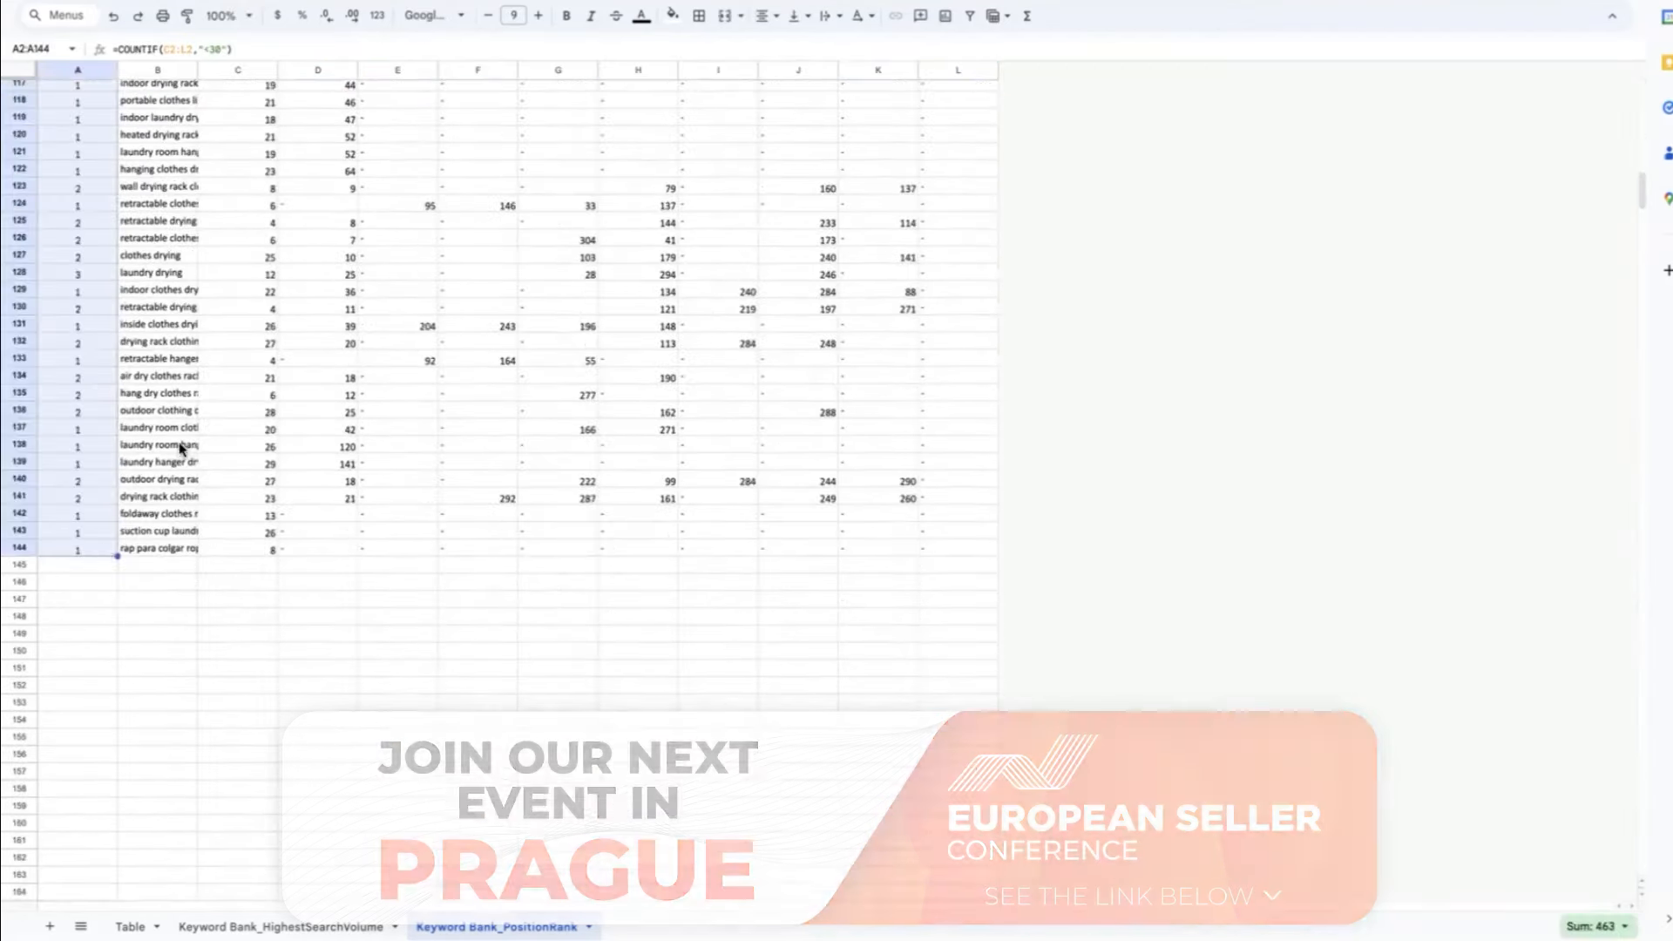
scroll(179, 449, up, 20)
click(43, 91)
click(202, 1)
click(100, 232)
key(super+a)
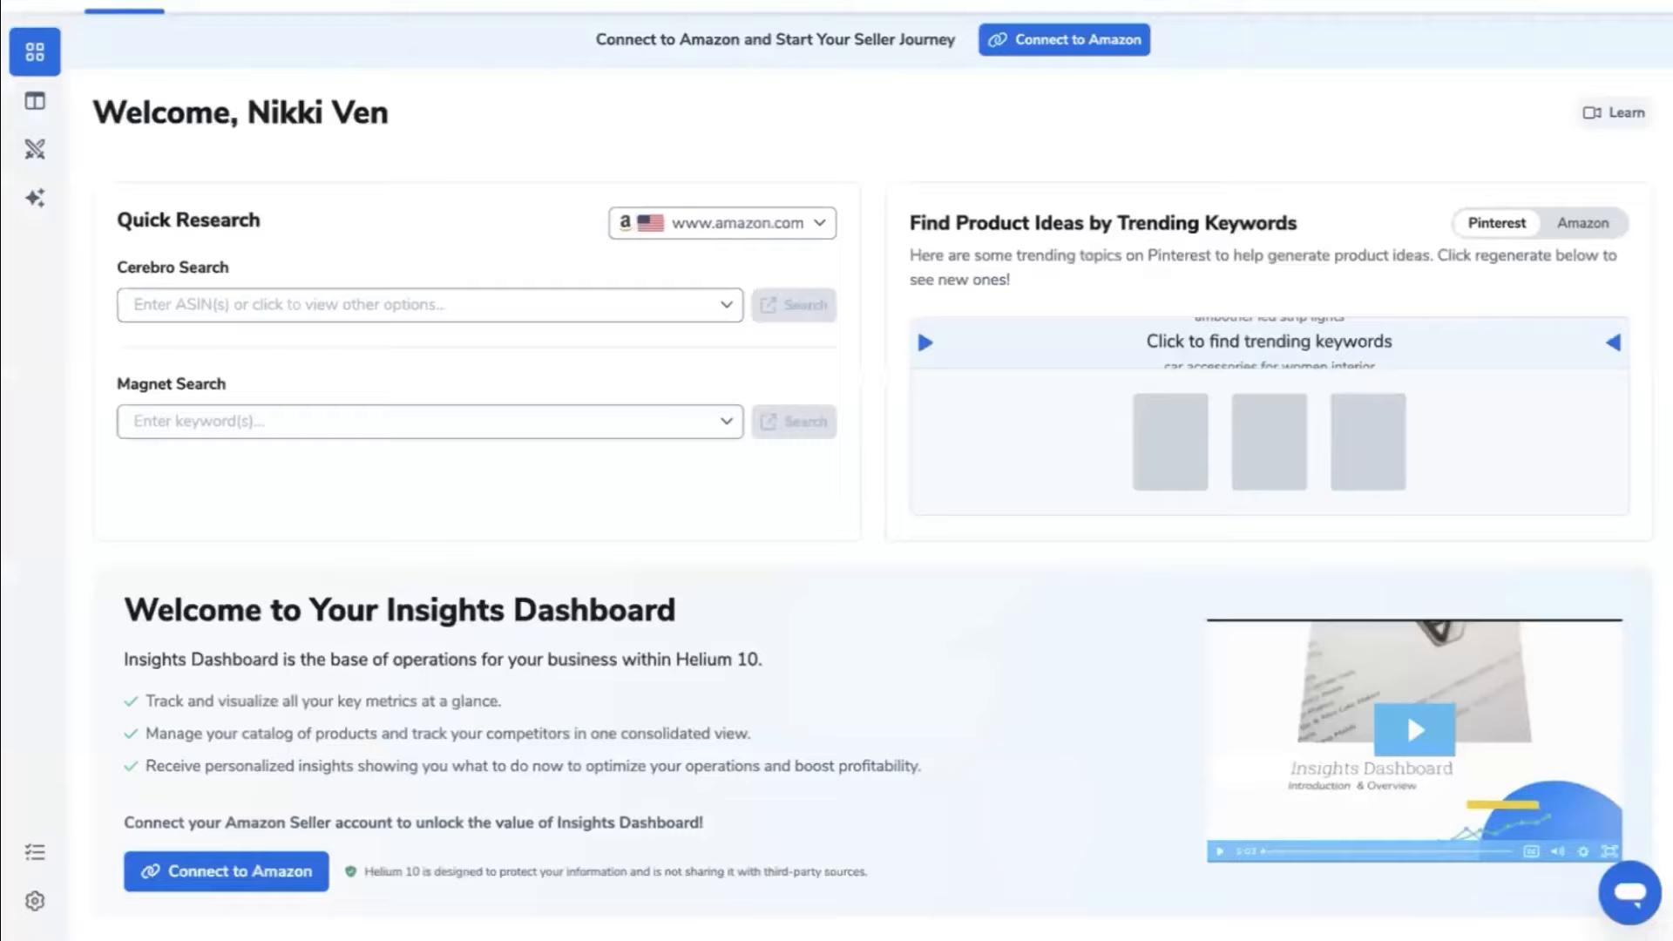
Switch to Helium 10's Magnet tool and get keyword suggestions for "retractable clothesline"
click(35, 53)
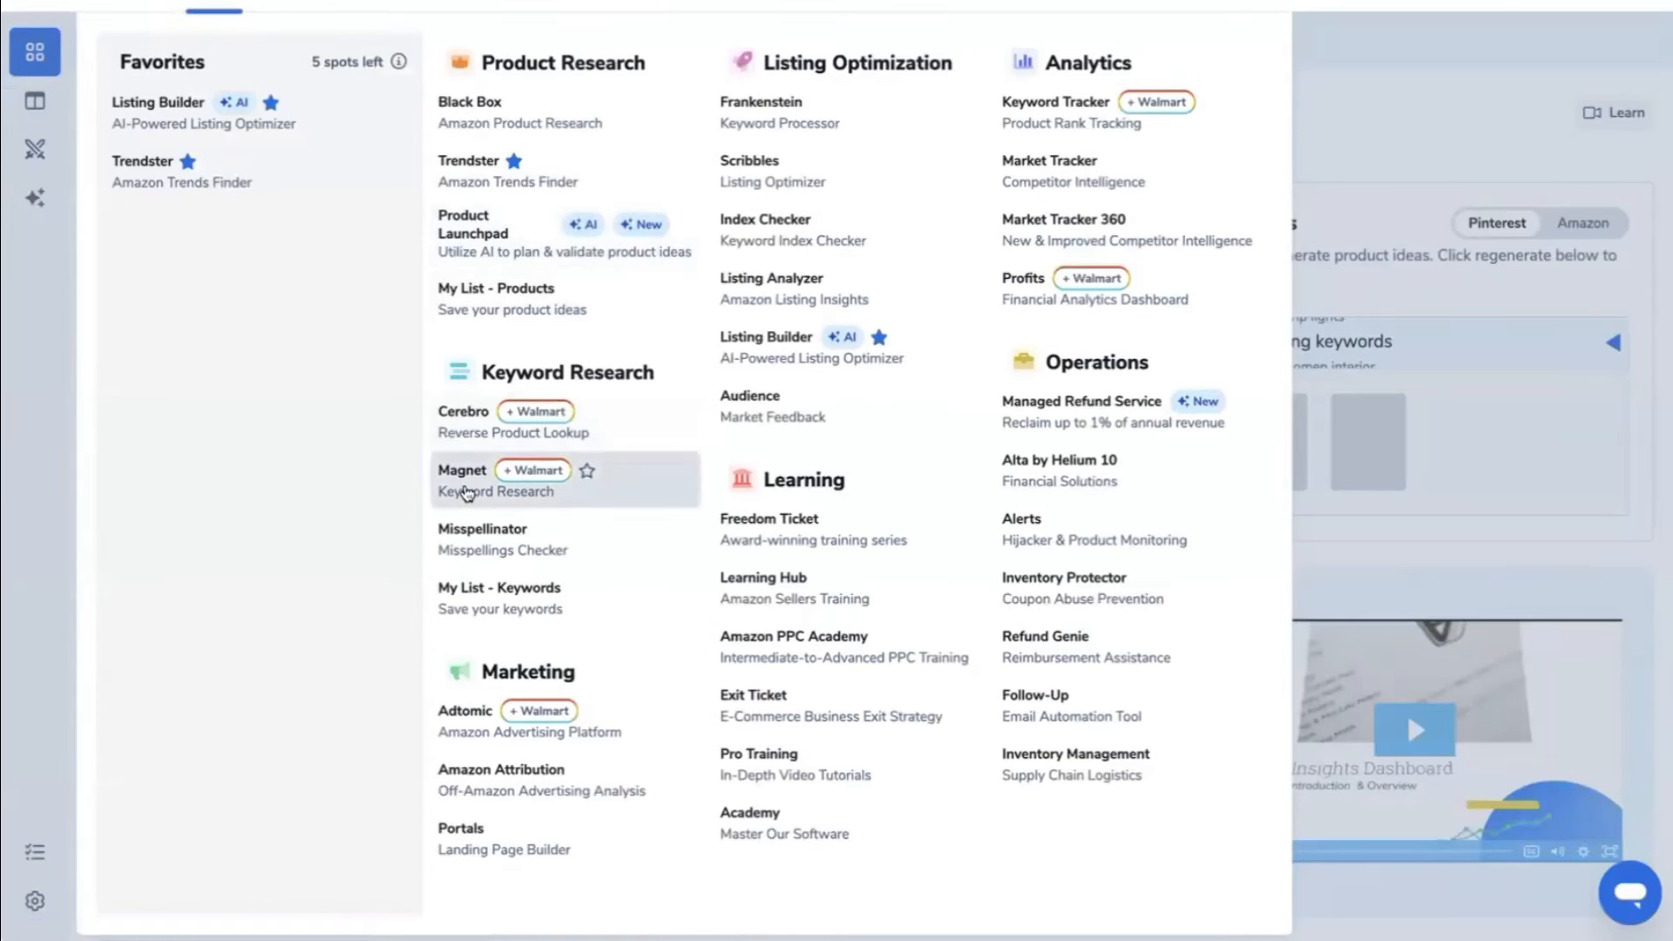
click(467, 494)
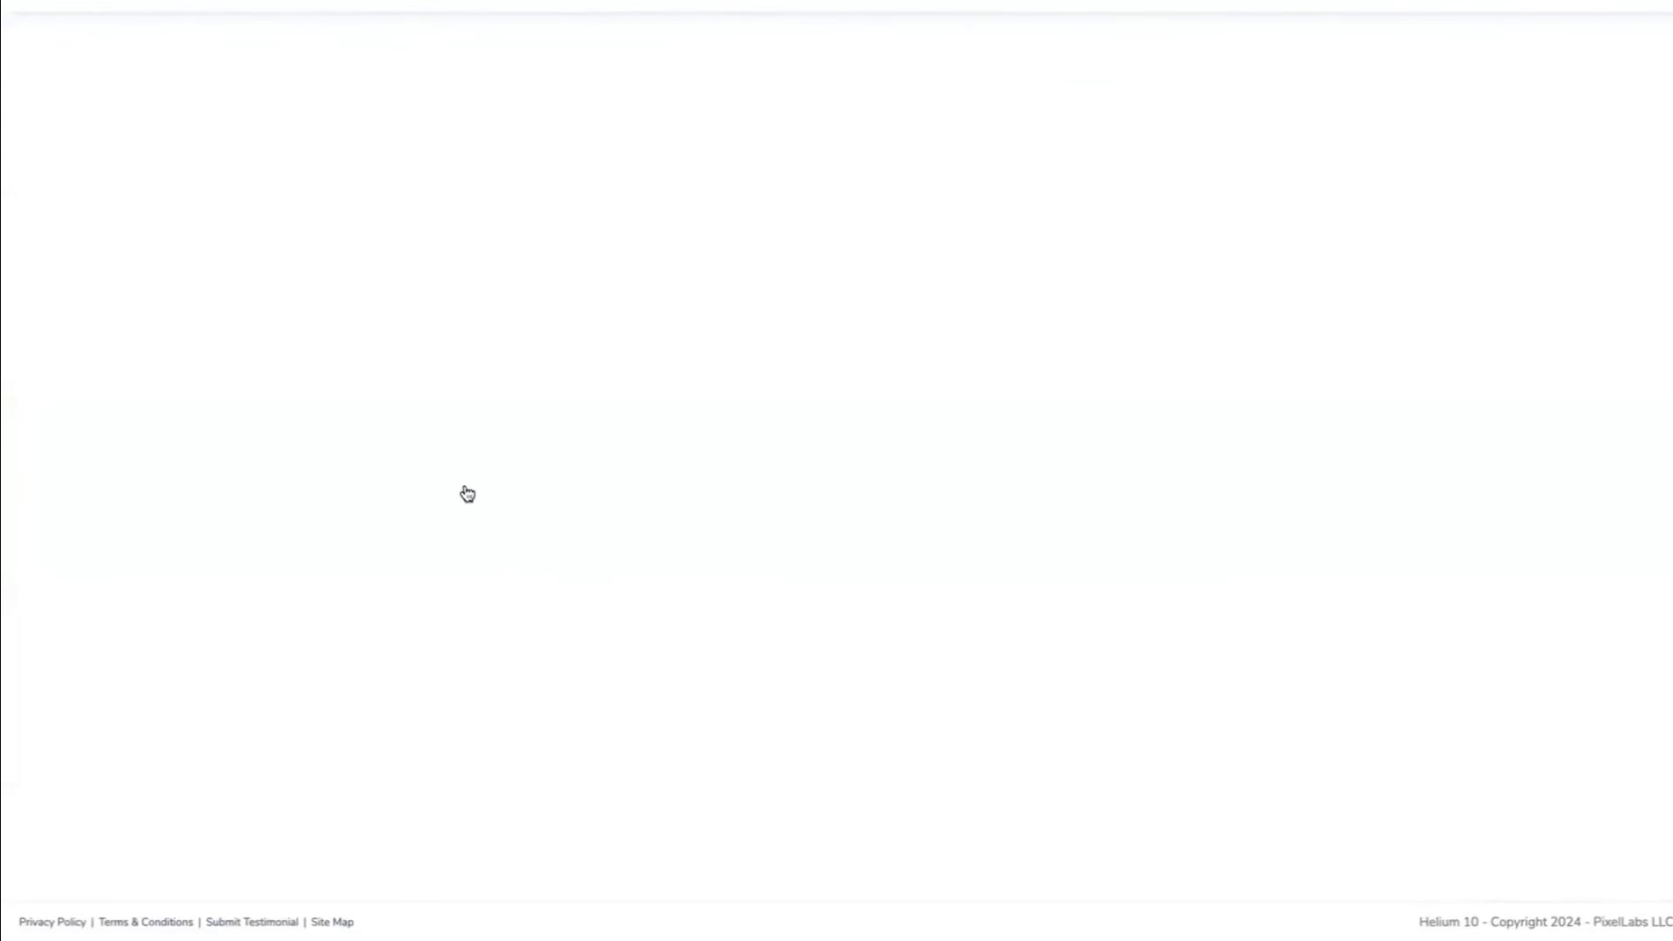
click(203, 224)
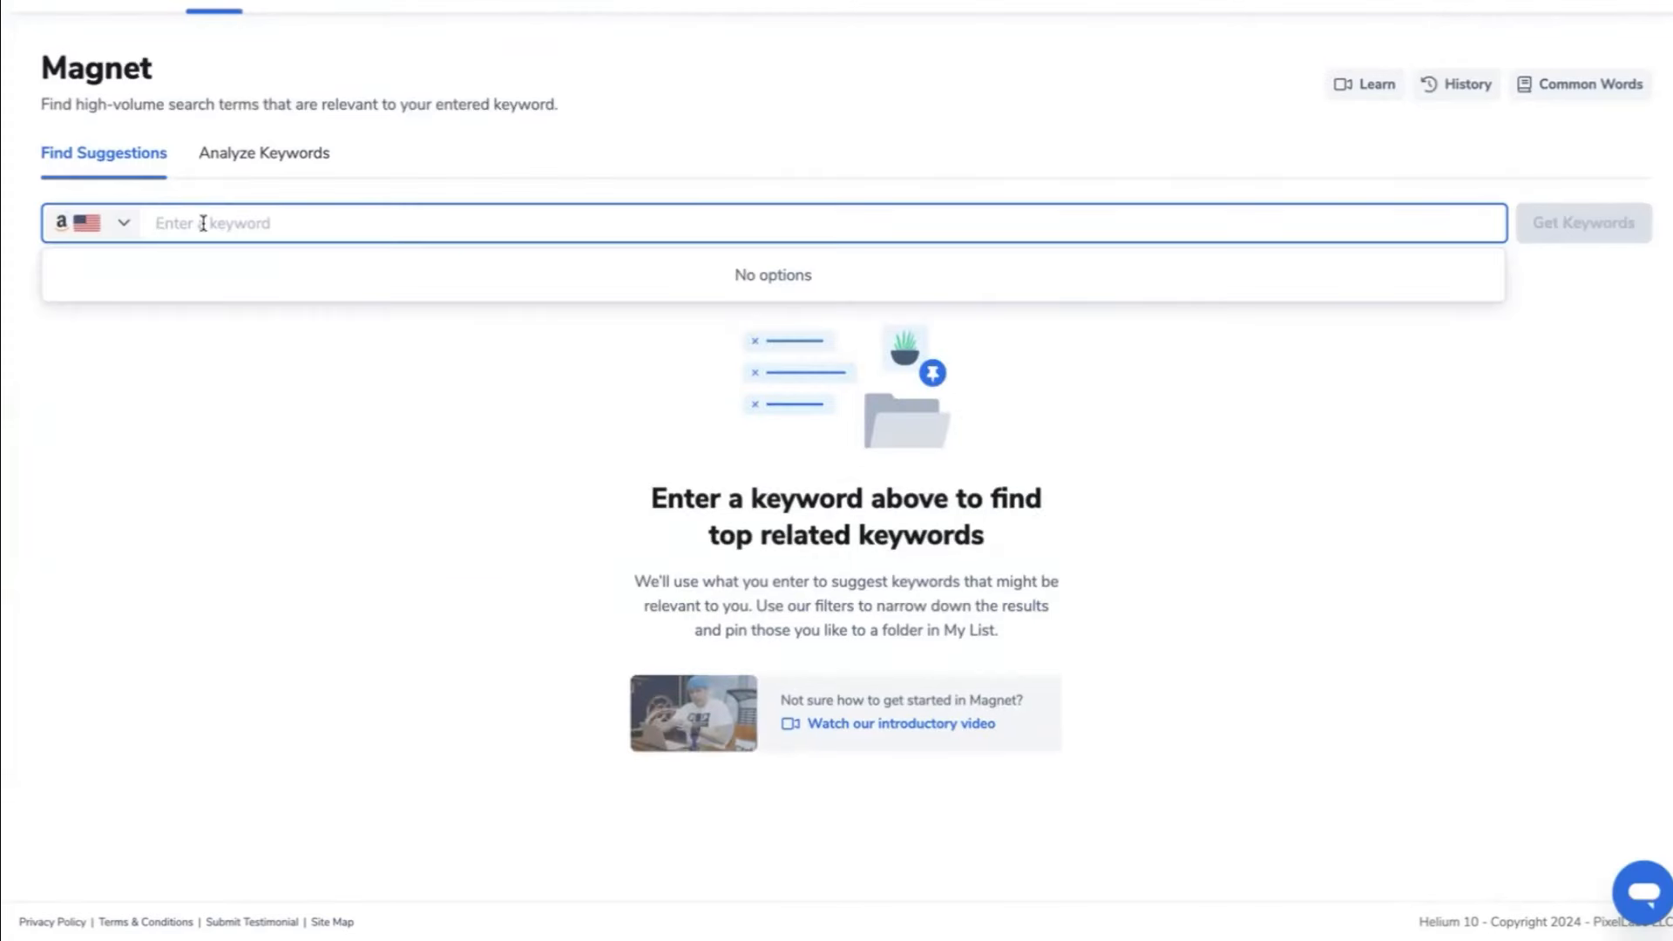
text(retractable clothesline)
click(1530, 233)
Filter the Magnet suggestions by minimum search volume 300, minimum word count 2 and Organic match type
click(1002, 506)
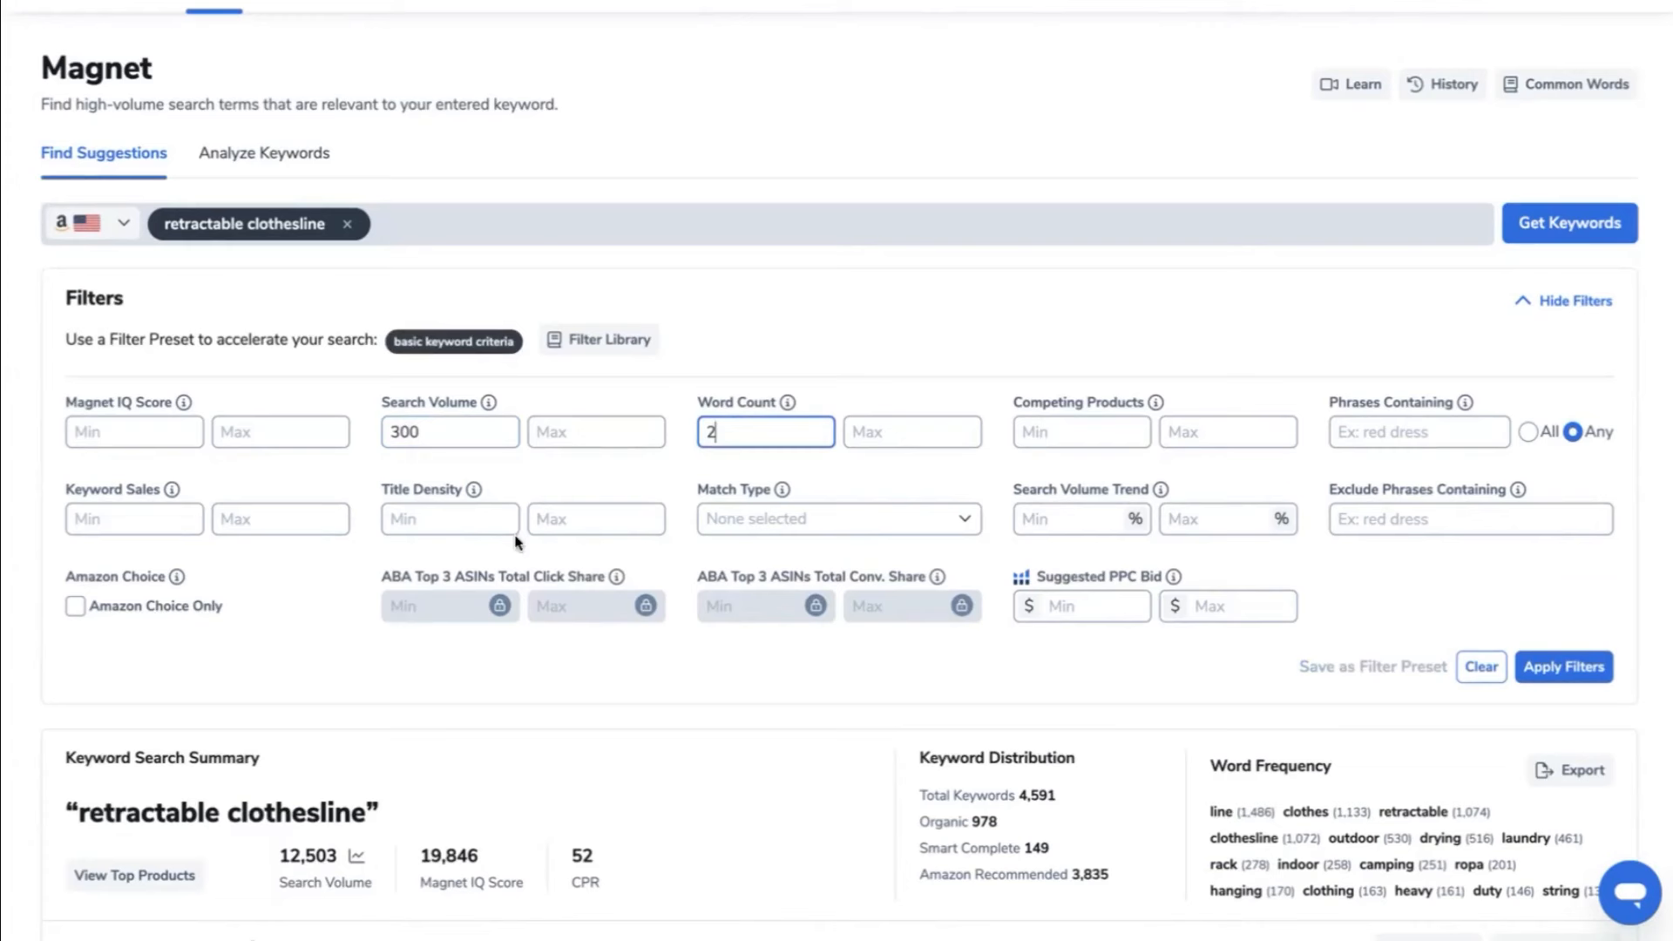
click(963, 521)
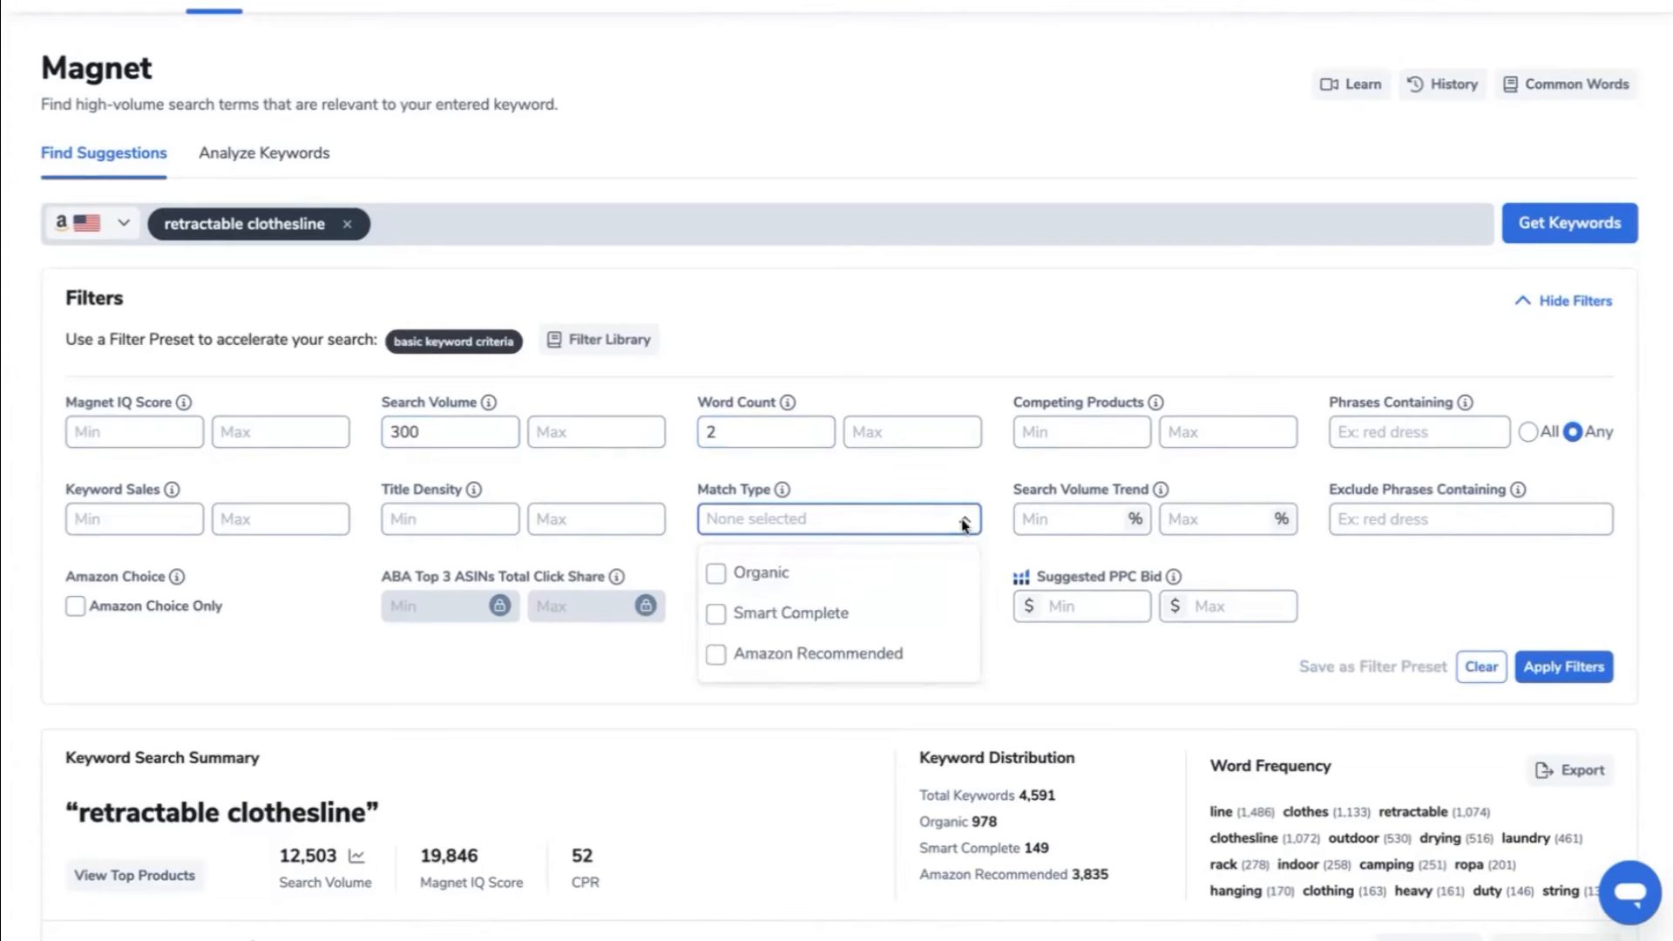
click(765, 575)
click(1447, 527)
scroll(1430, 579, down, 1)
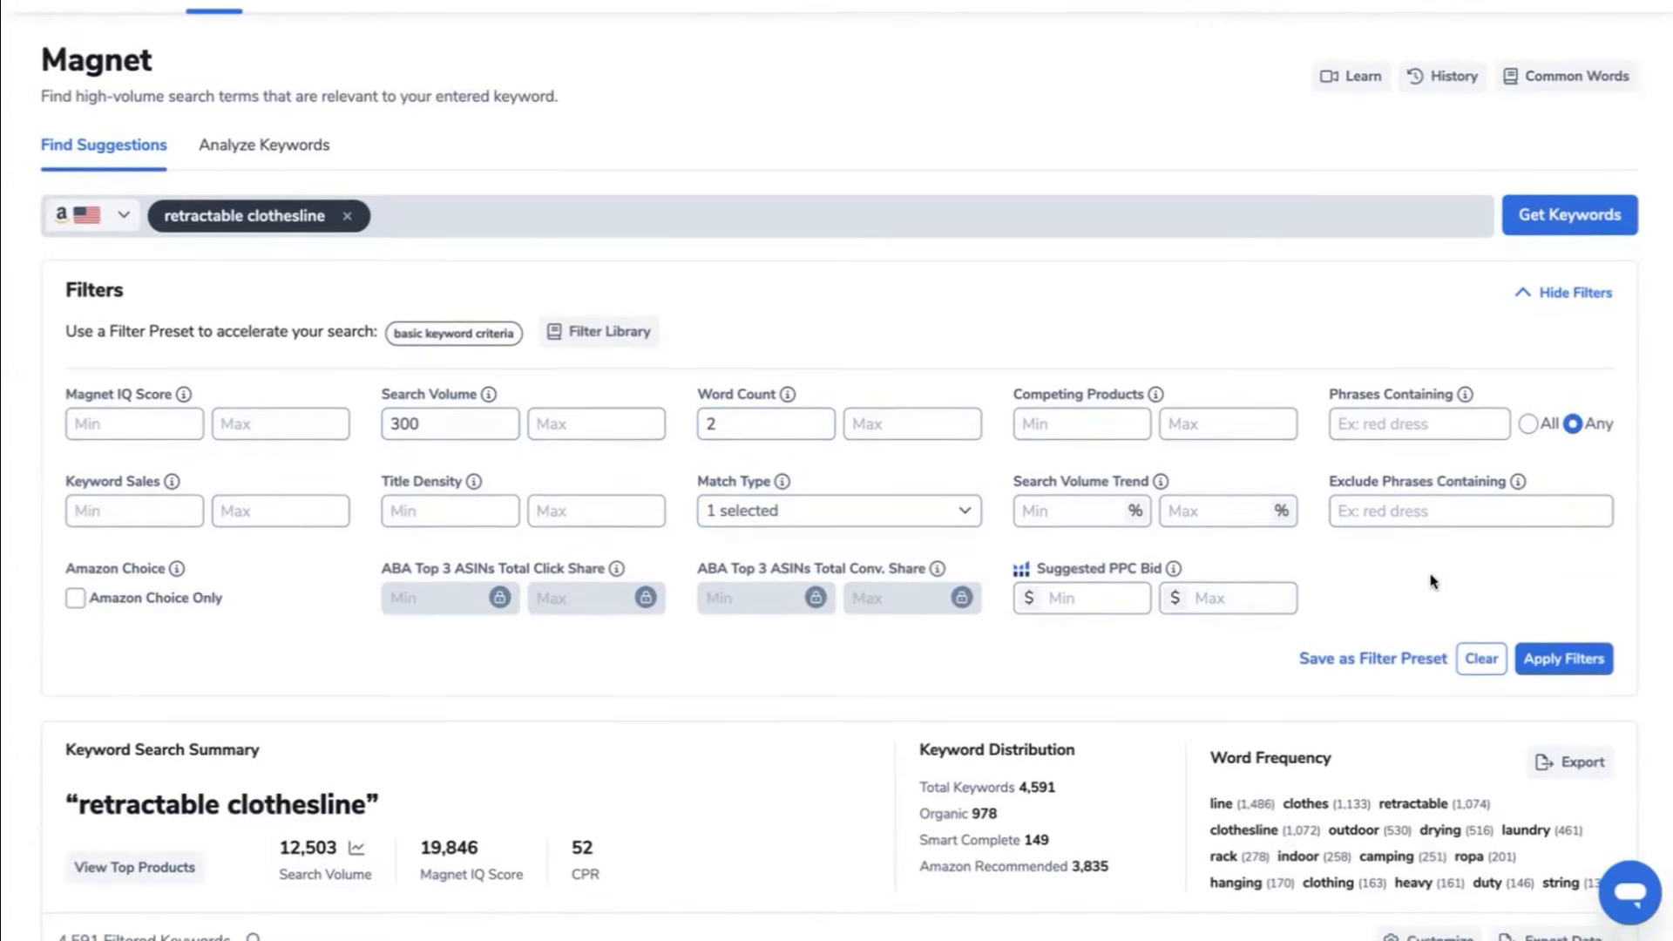
click(1557, 639)
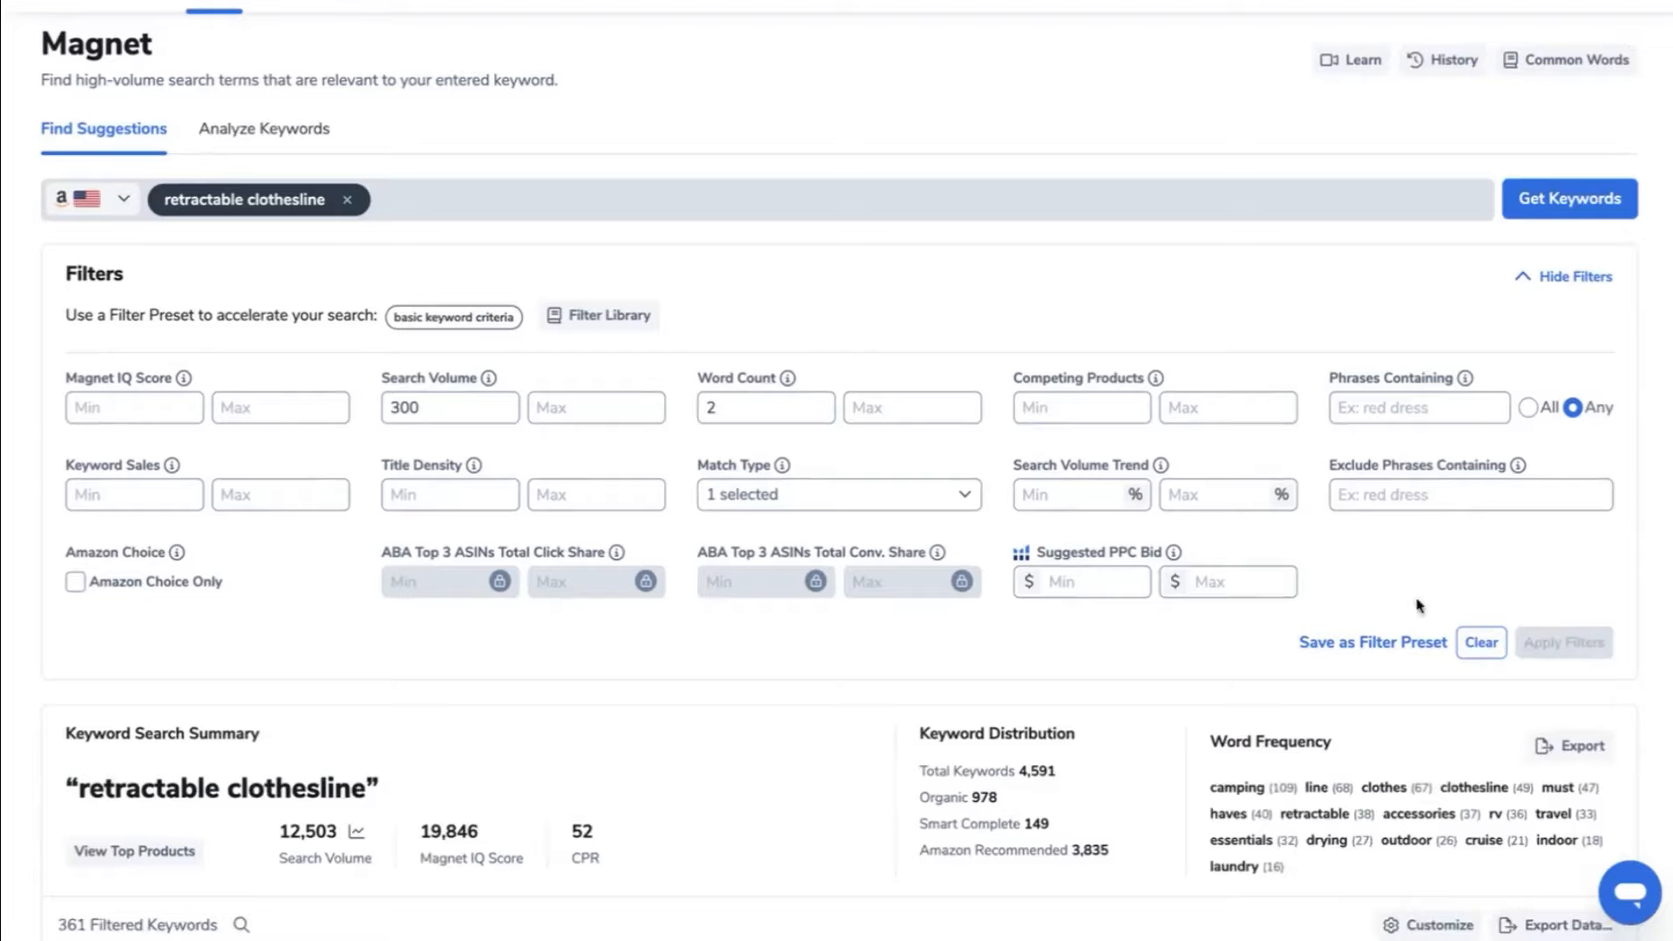
Examine the keyword distribution by match type and the filtered keyword list in the Magnet results
scroll(1261, 589, down, 1)
scroll(1260, 589, down, 2)
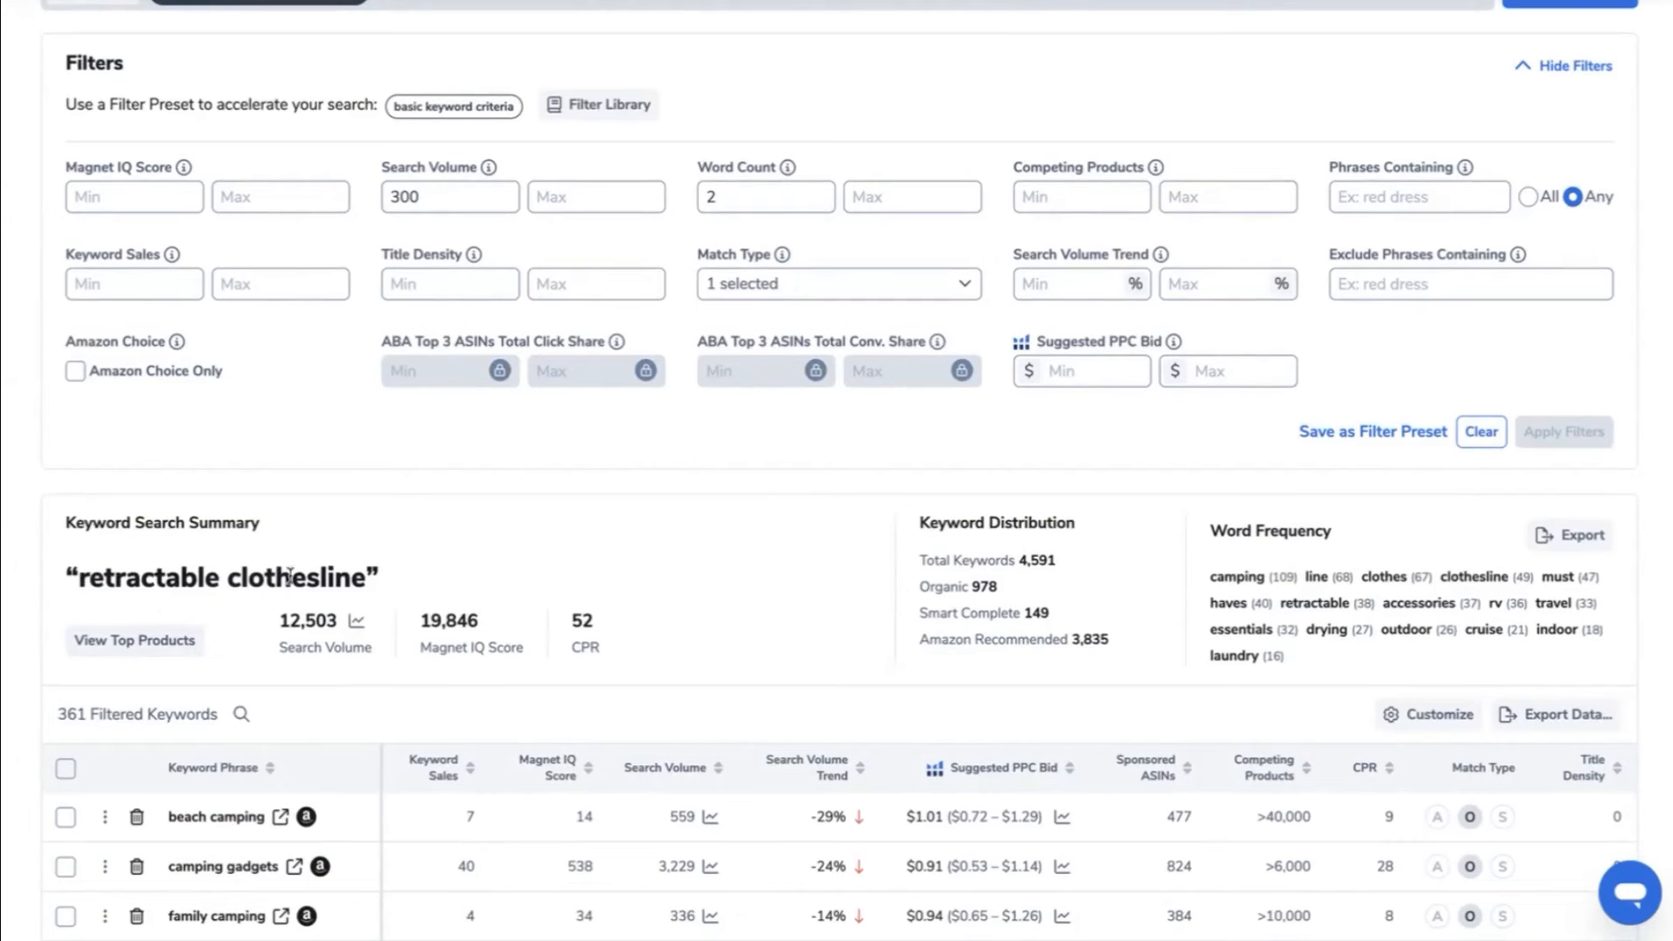
scroll(730, 580, down, 1)
scroll(730, 579, down, 2)
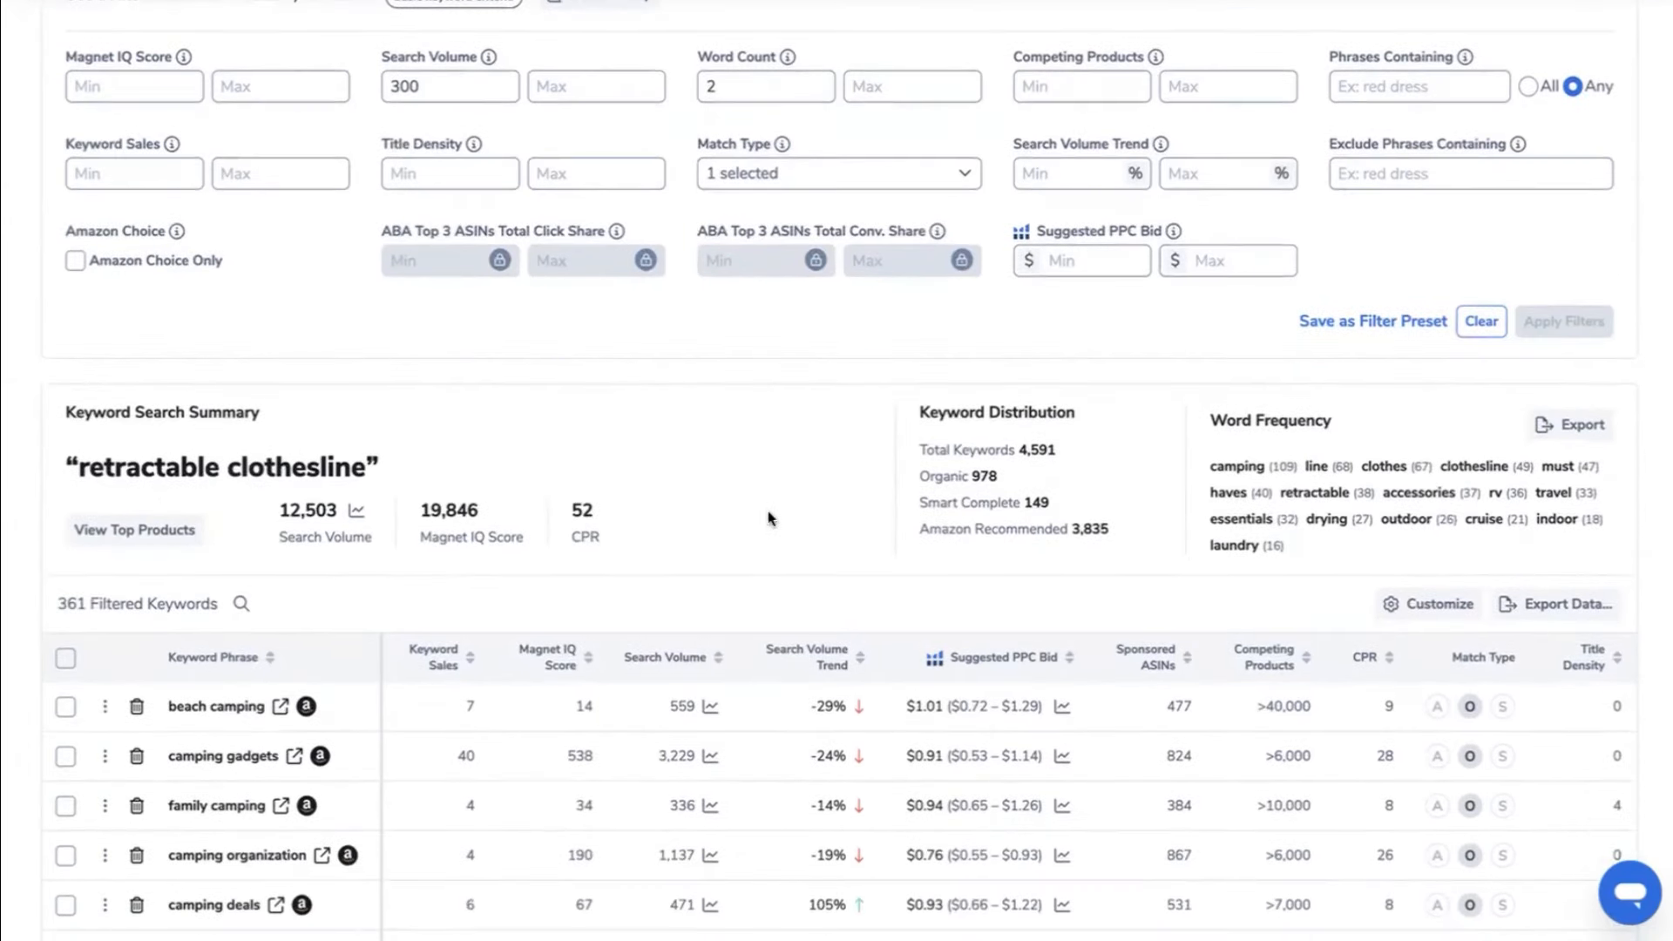
mouse_move(1070, 451)
mouse_down()
mouse_move(971, 476)
mouse_move(1072, 529)
mouse_up()
scroll(778, 475, down, 4)
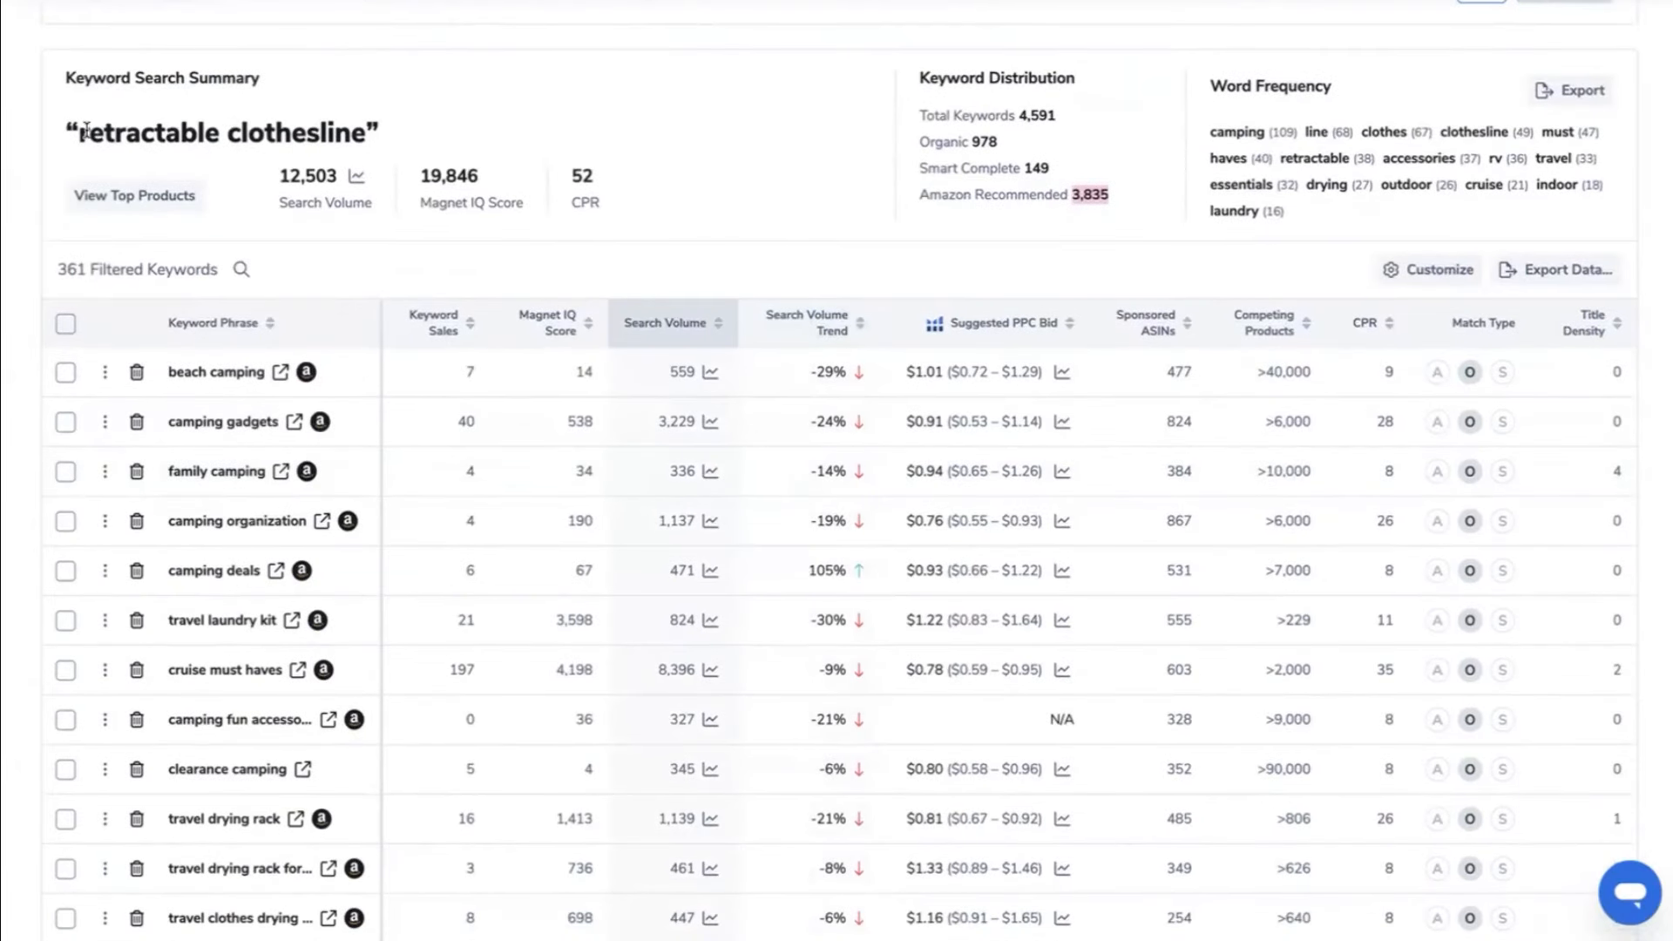
View the one-year search volume history chart for "retractable clothesline" and its available time ranges, and close it
click(357, 177)
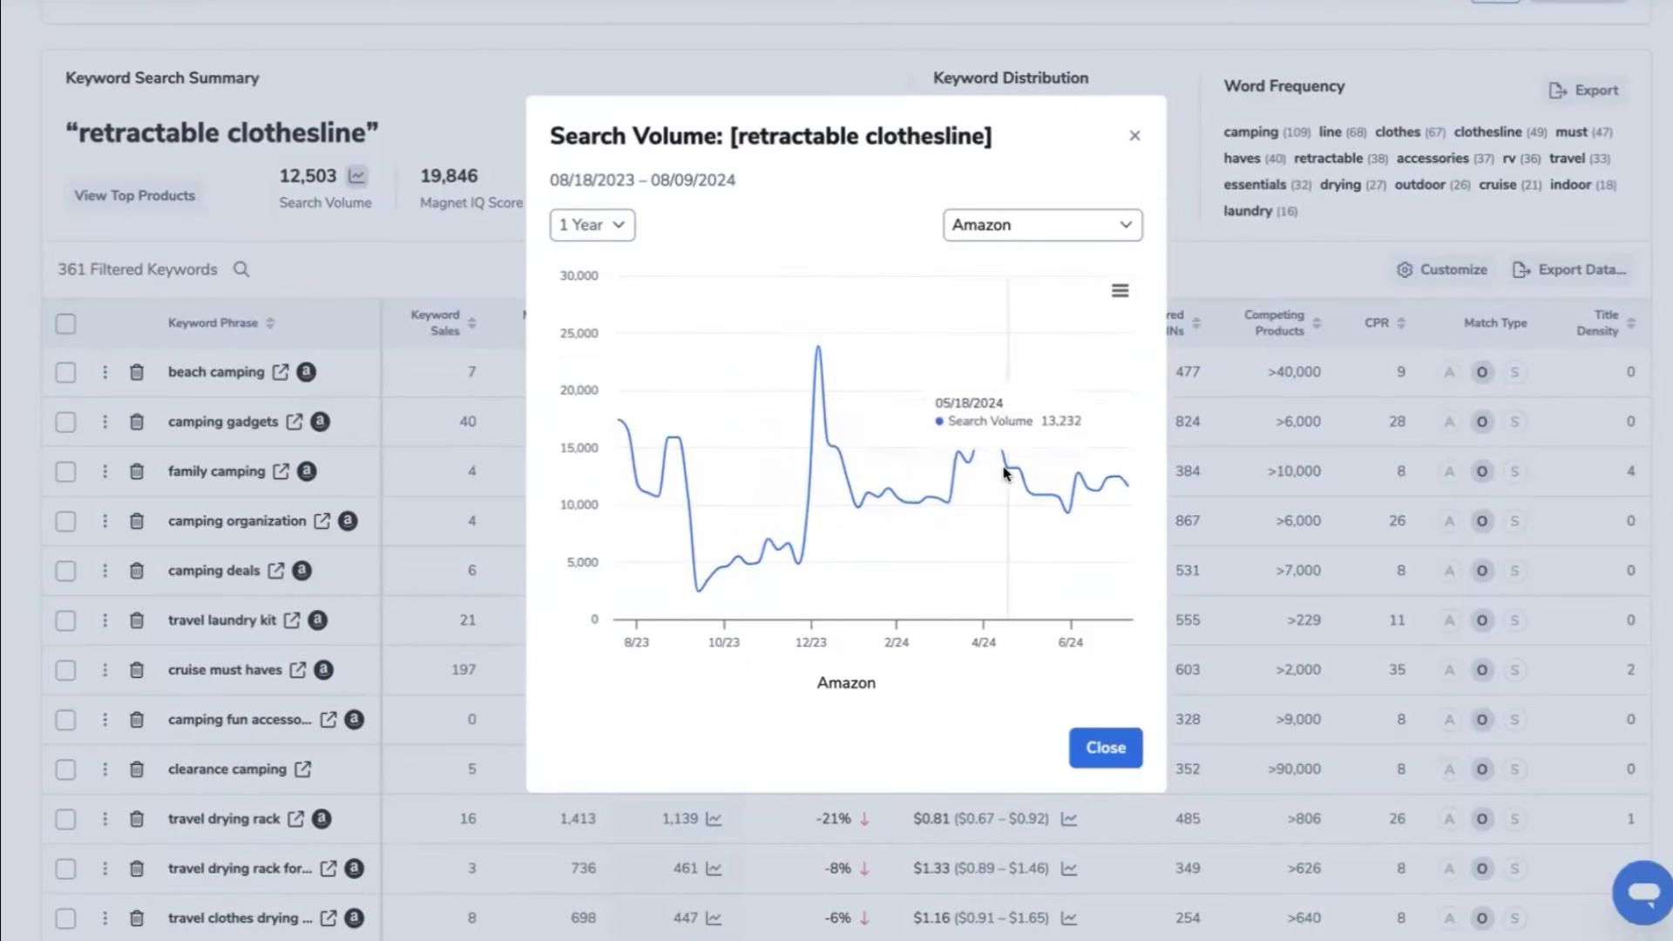
click(626, 225)
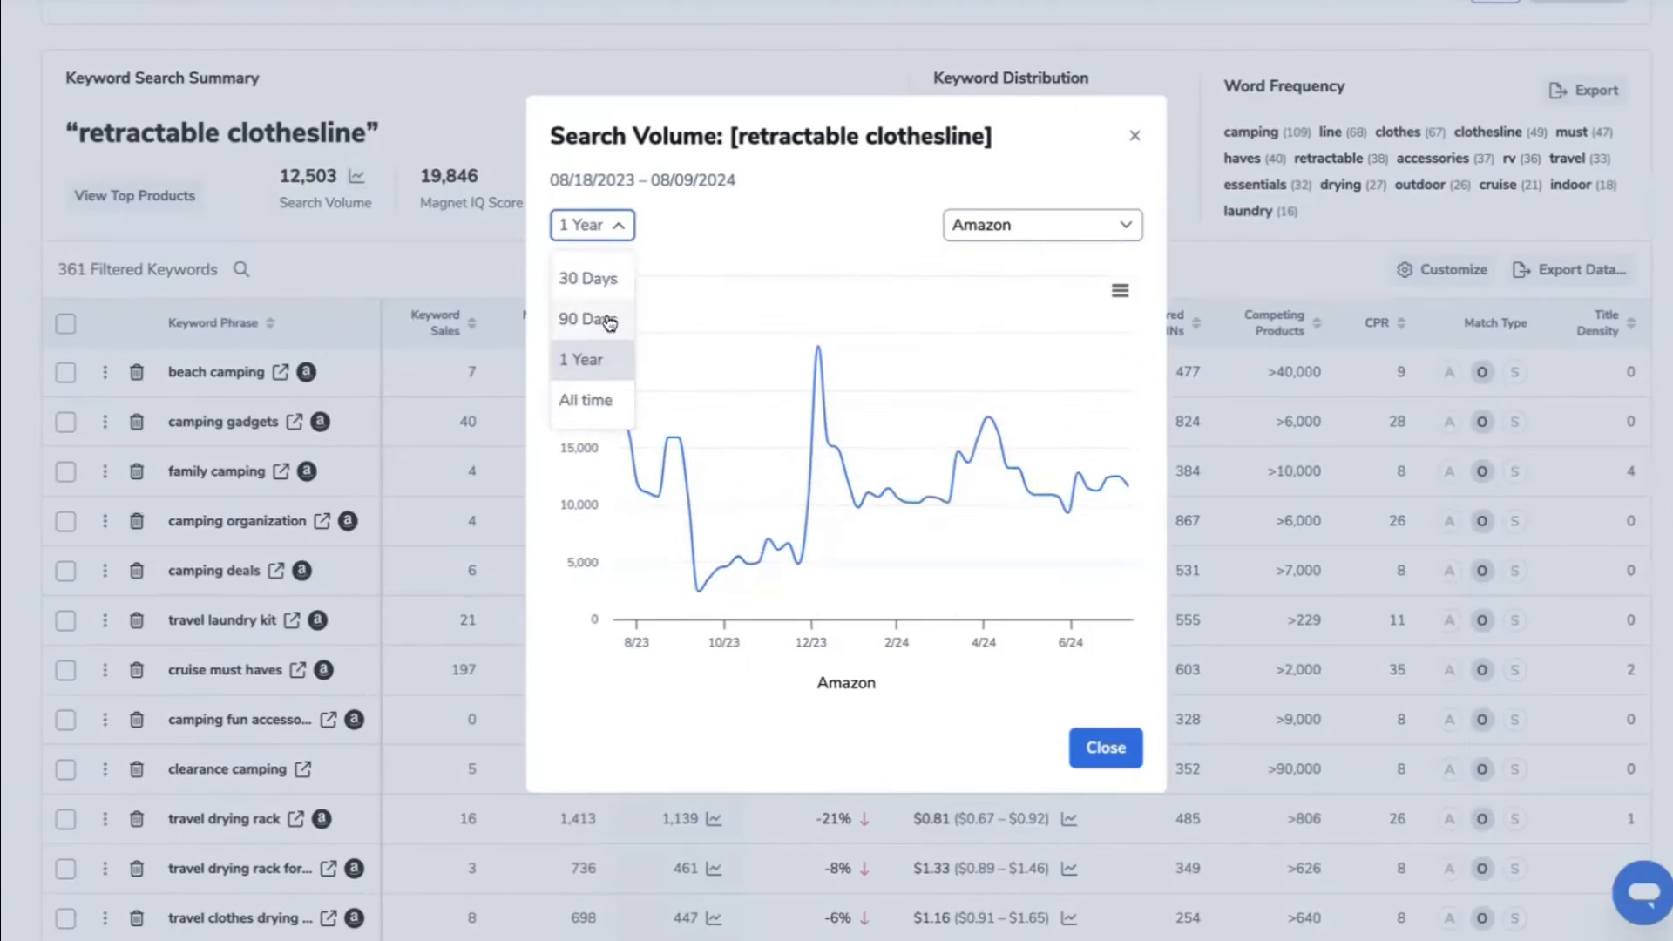
click(470, 266)
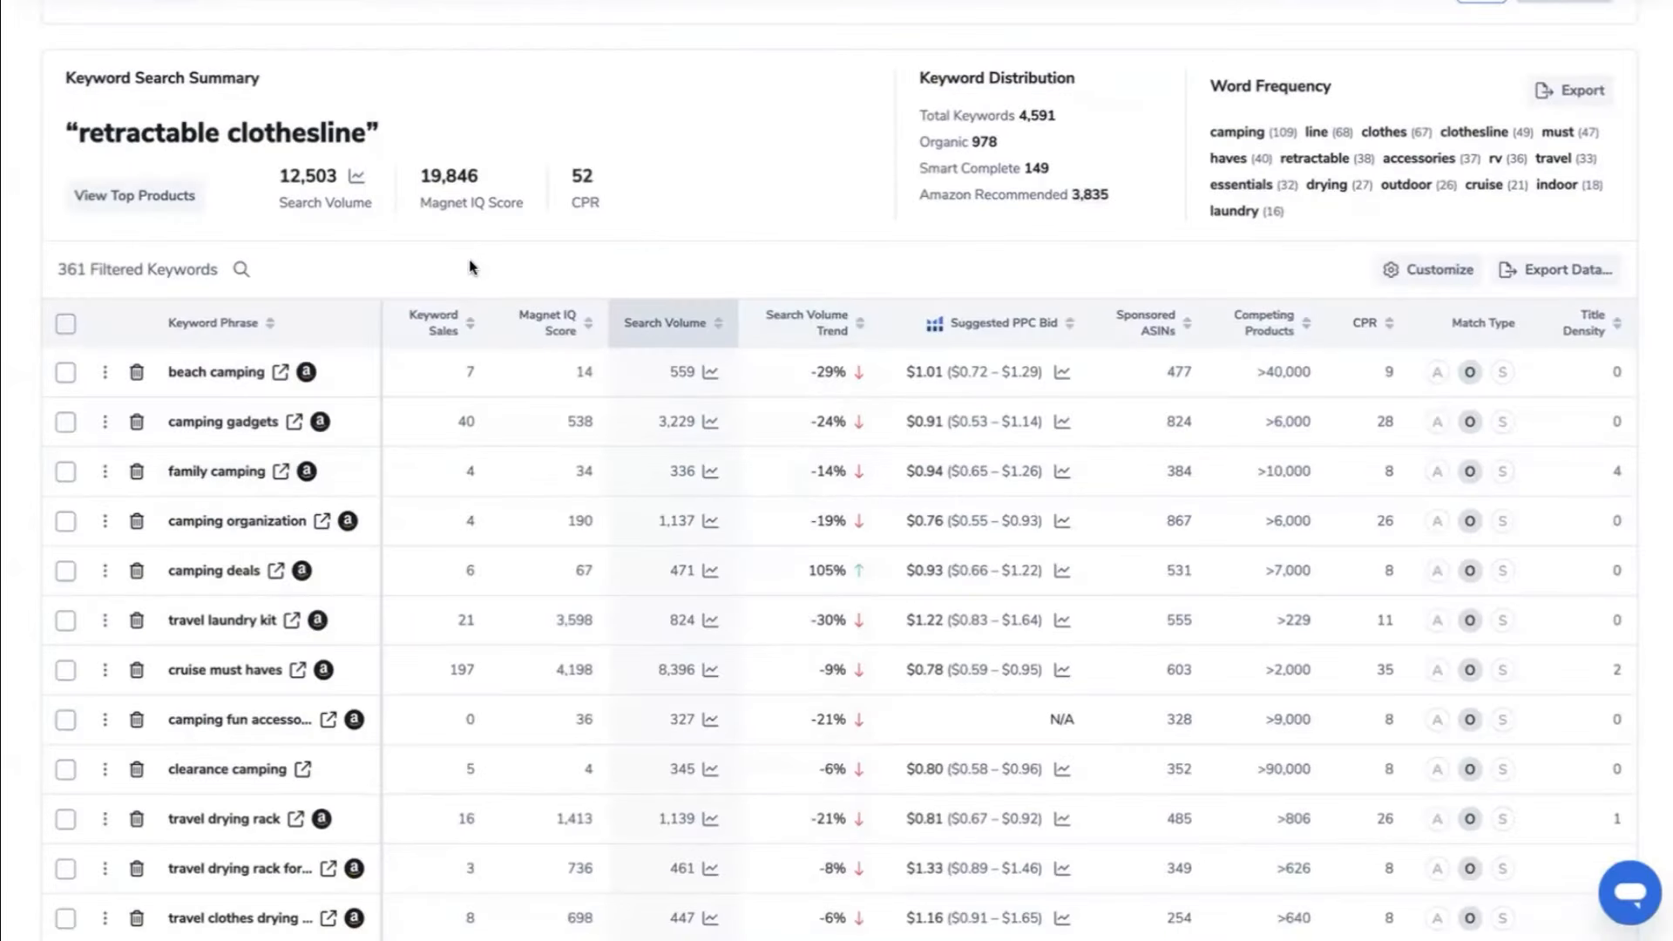